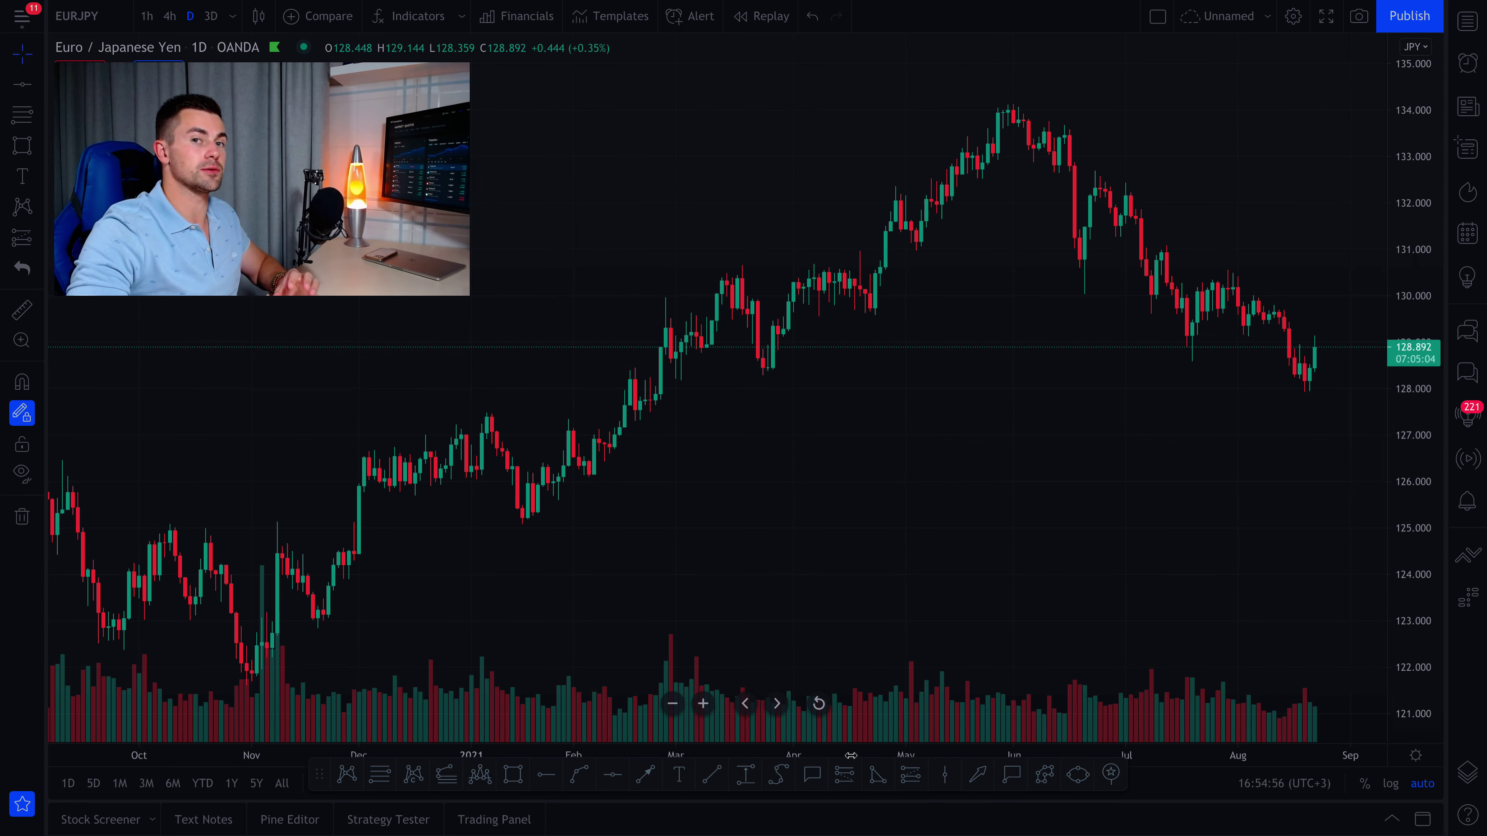
Draw two practice trend-line arrows, then clear them with Remove Drawings
left_click(645, 774)
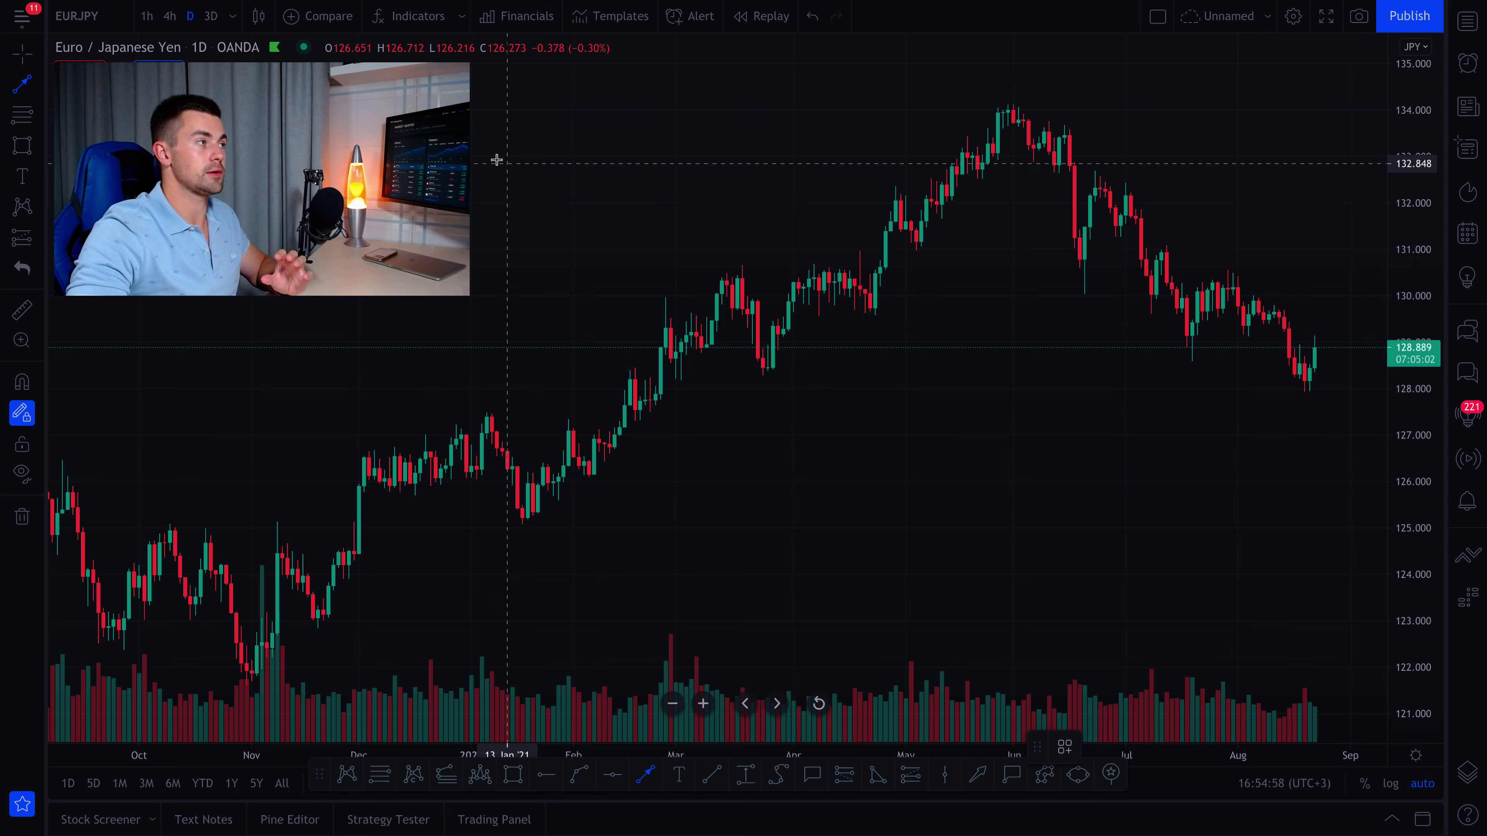
left_click(523, 232)
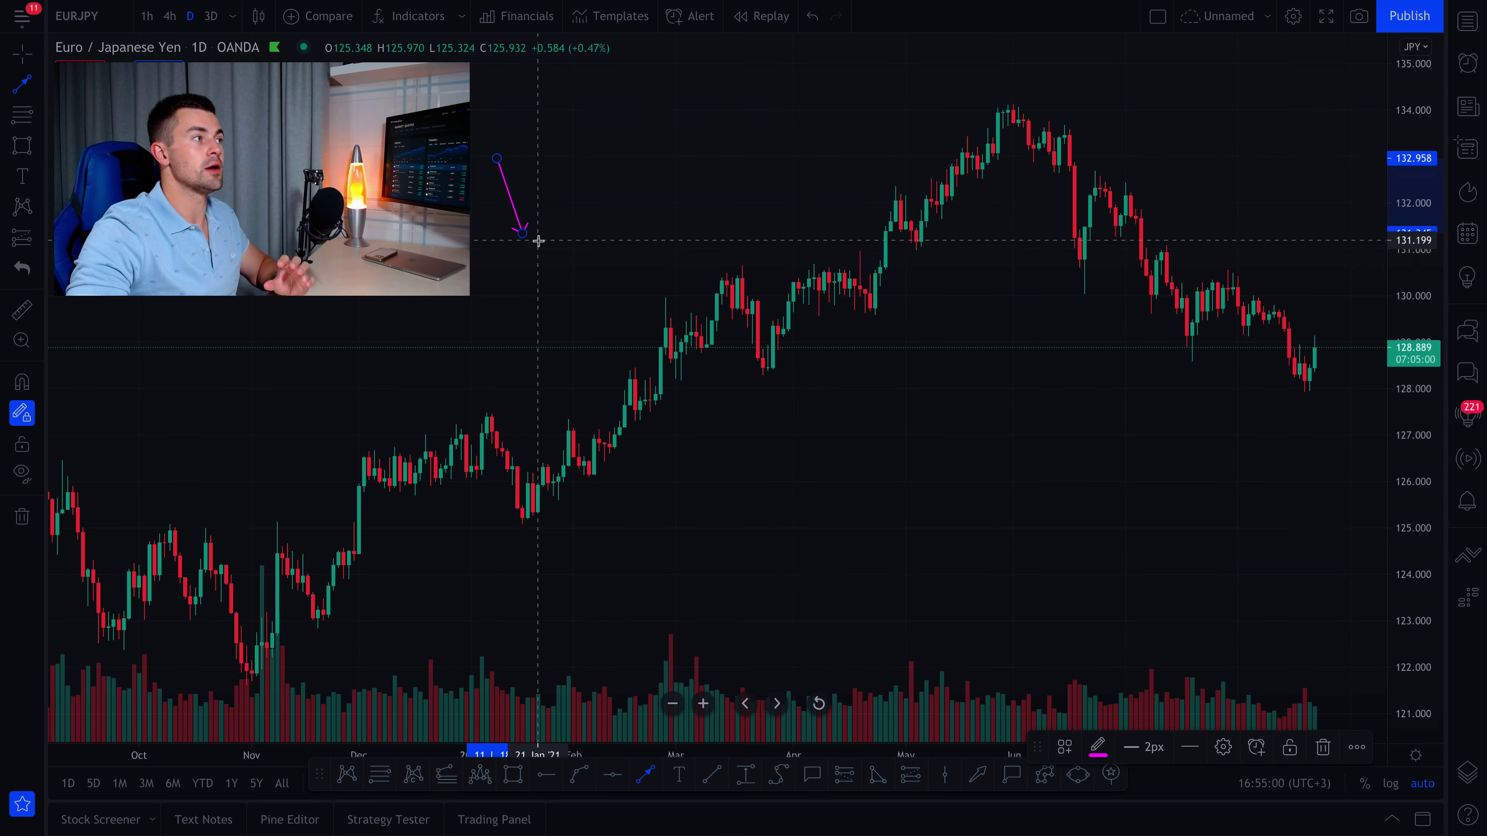
left_click(660, 221)
left_click(590, 221)
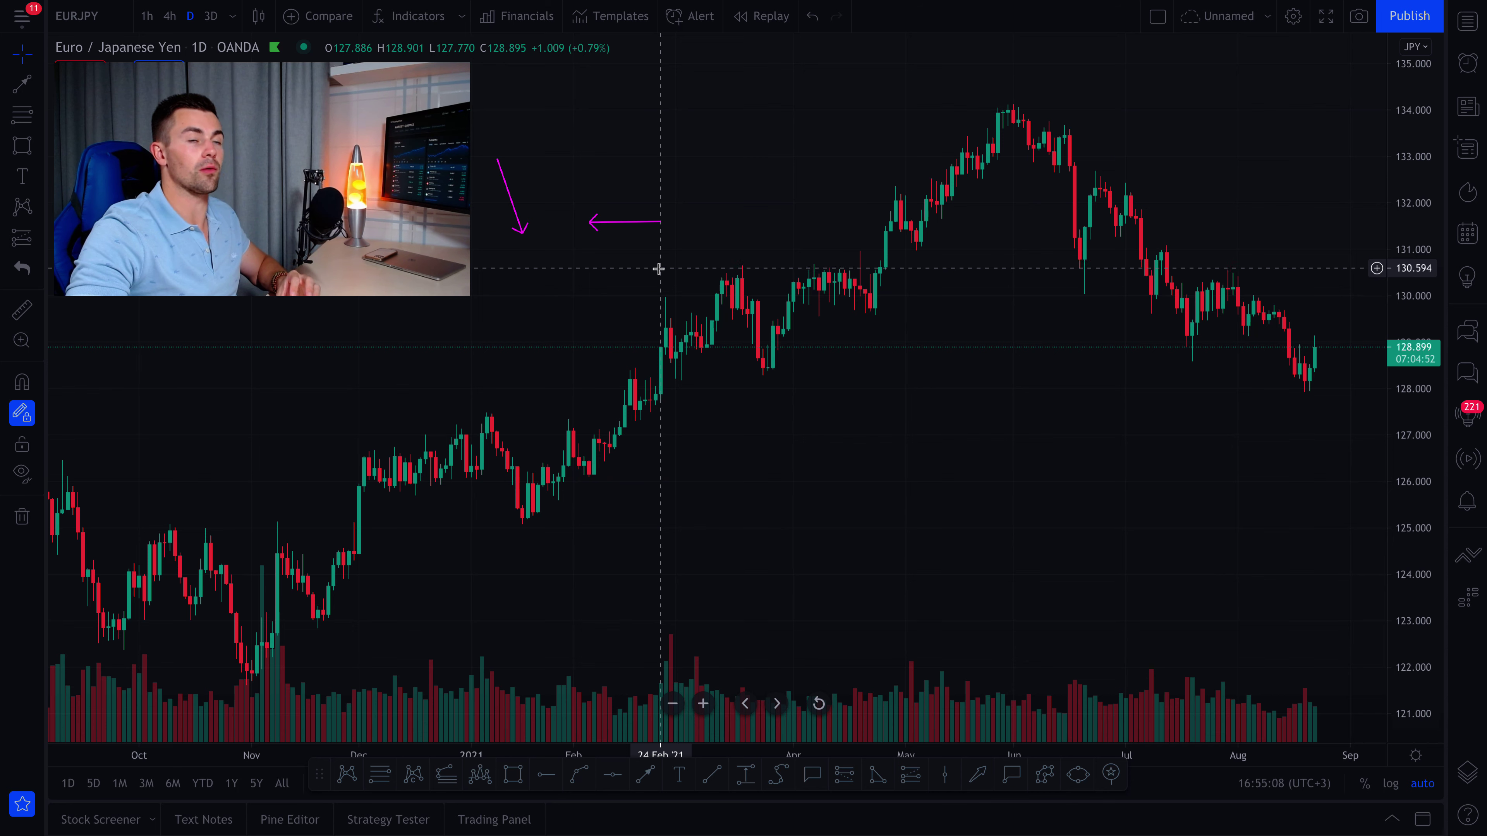
right_click(734, 228)
left_click(805, 582)
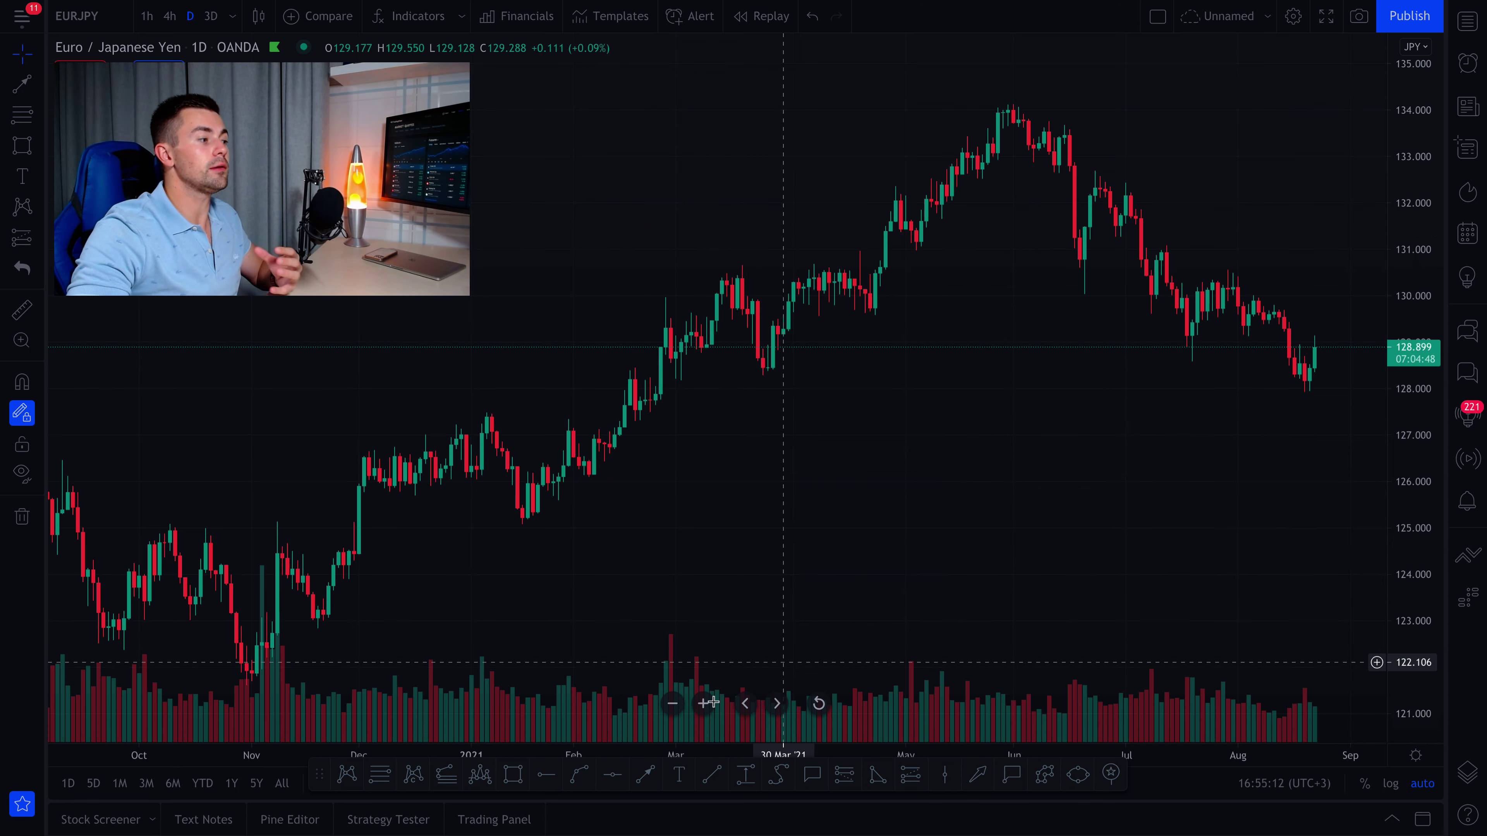
Place a horizontal ray at the June high and drag it to 134.150
left_click(612, 775)
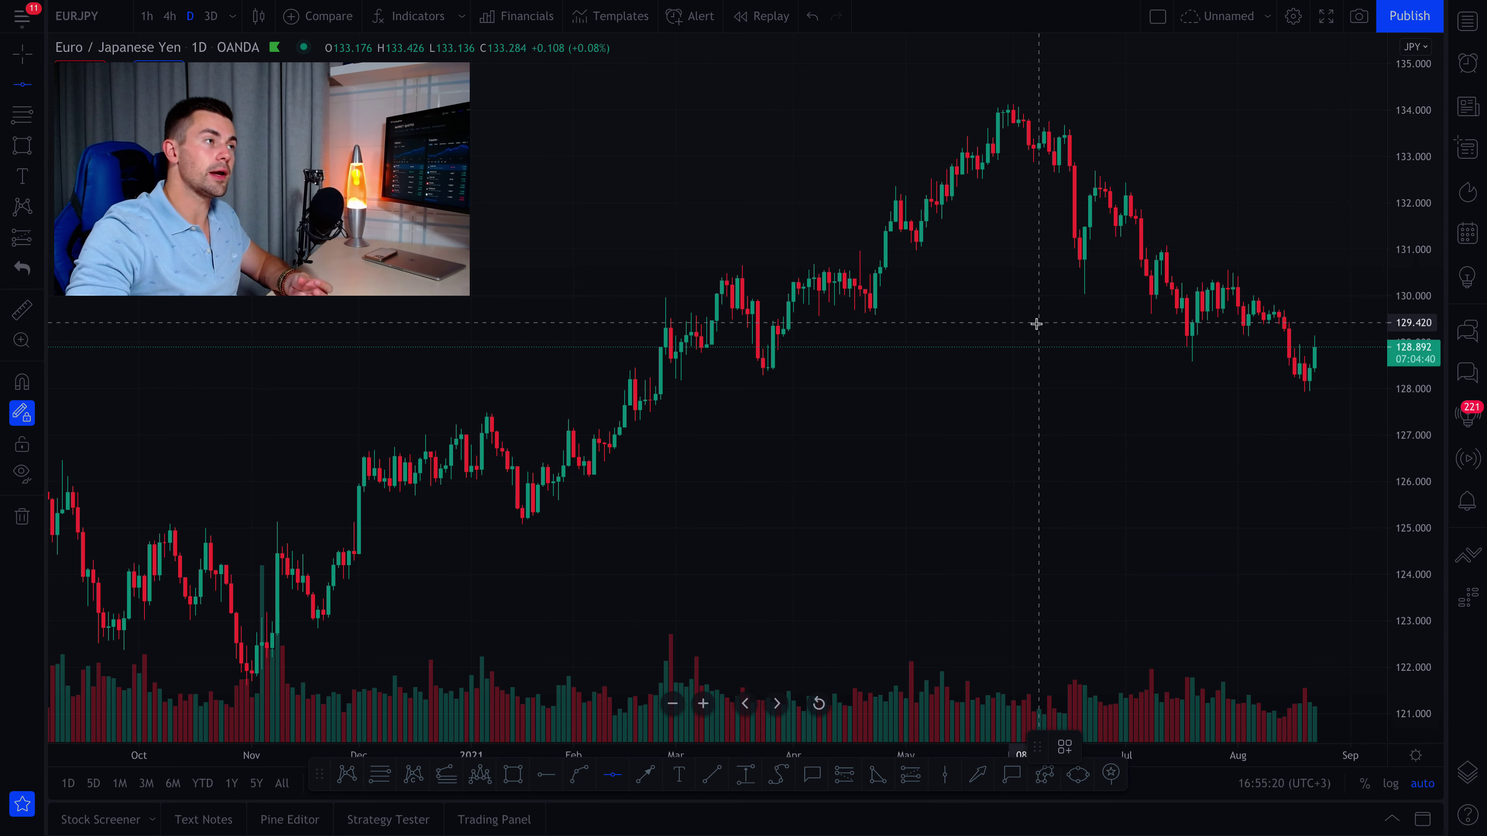
left_click(1053, 109)
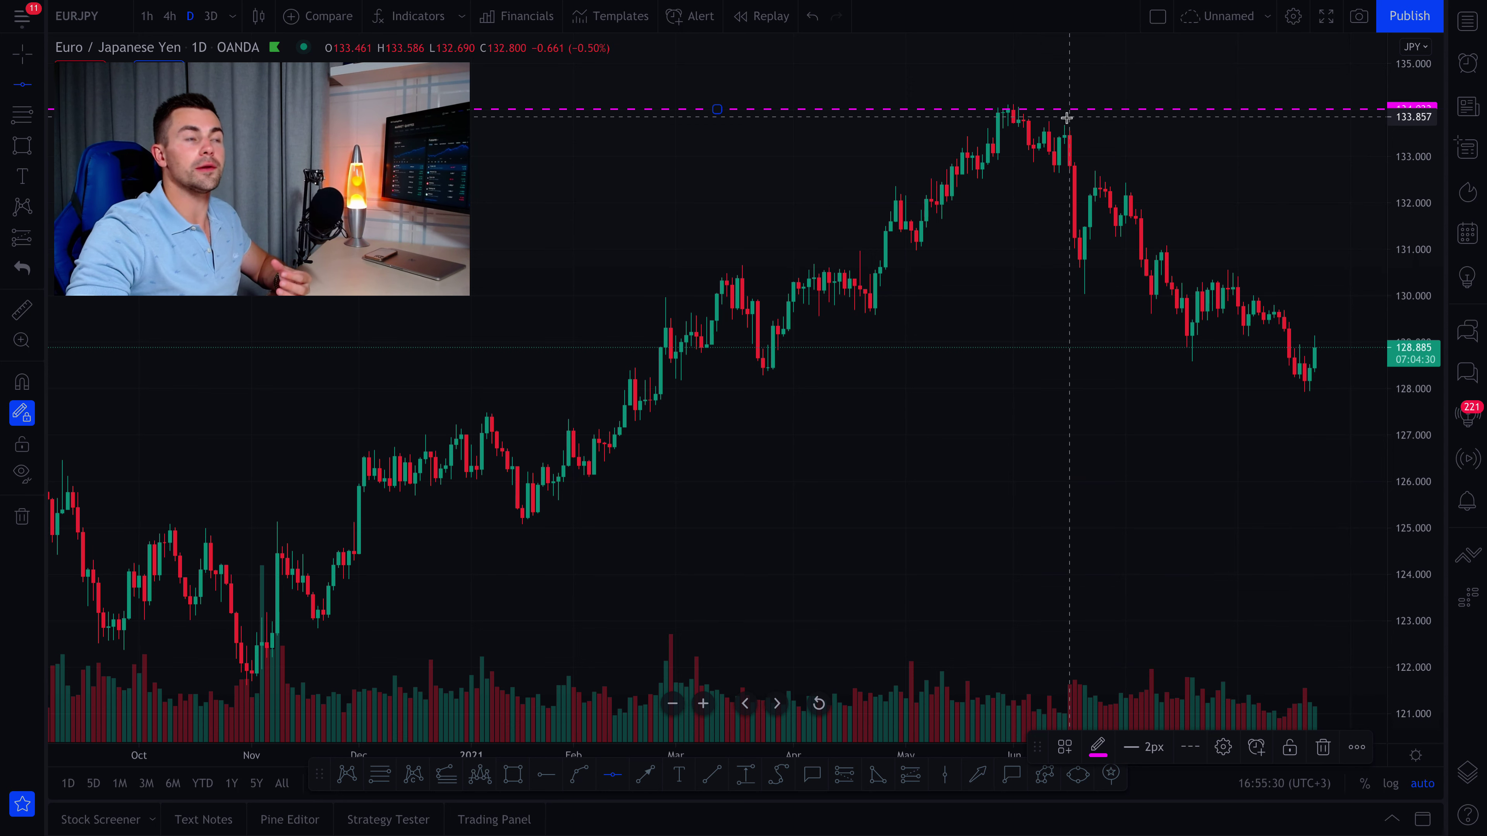
key("Escape")
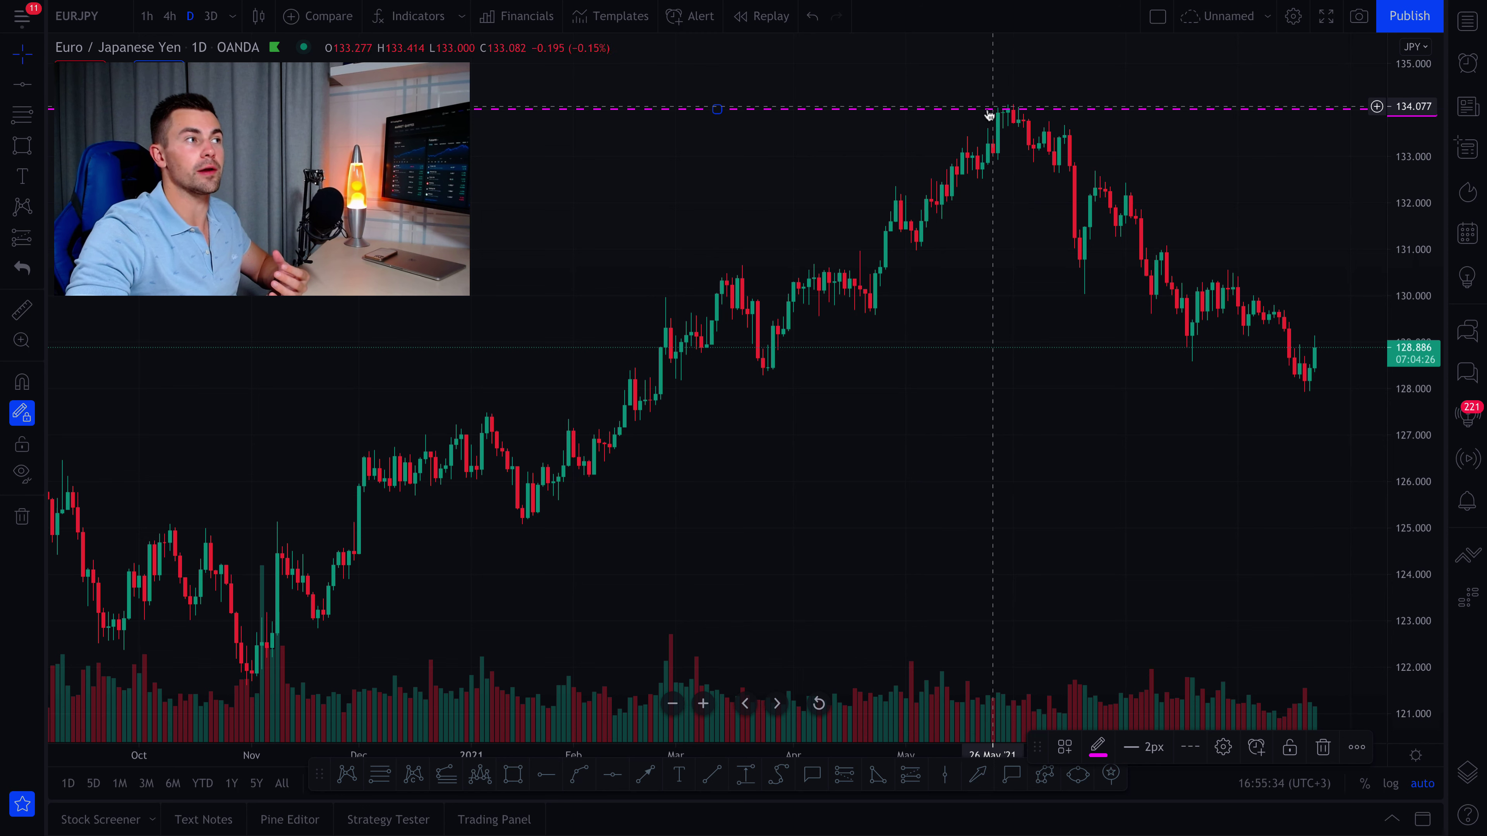
left_click_drag(984, 118, 984, 110)
left_click(970, 149)
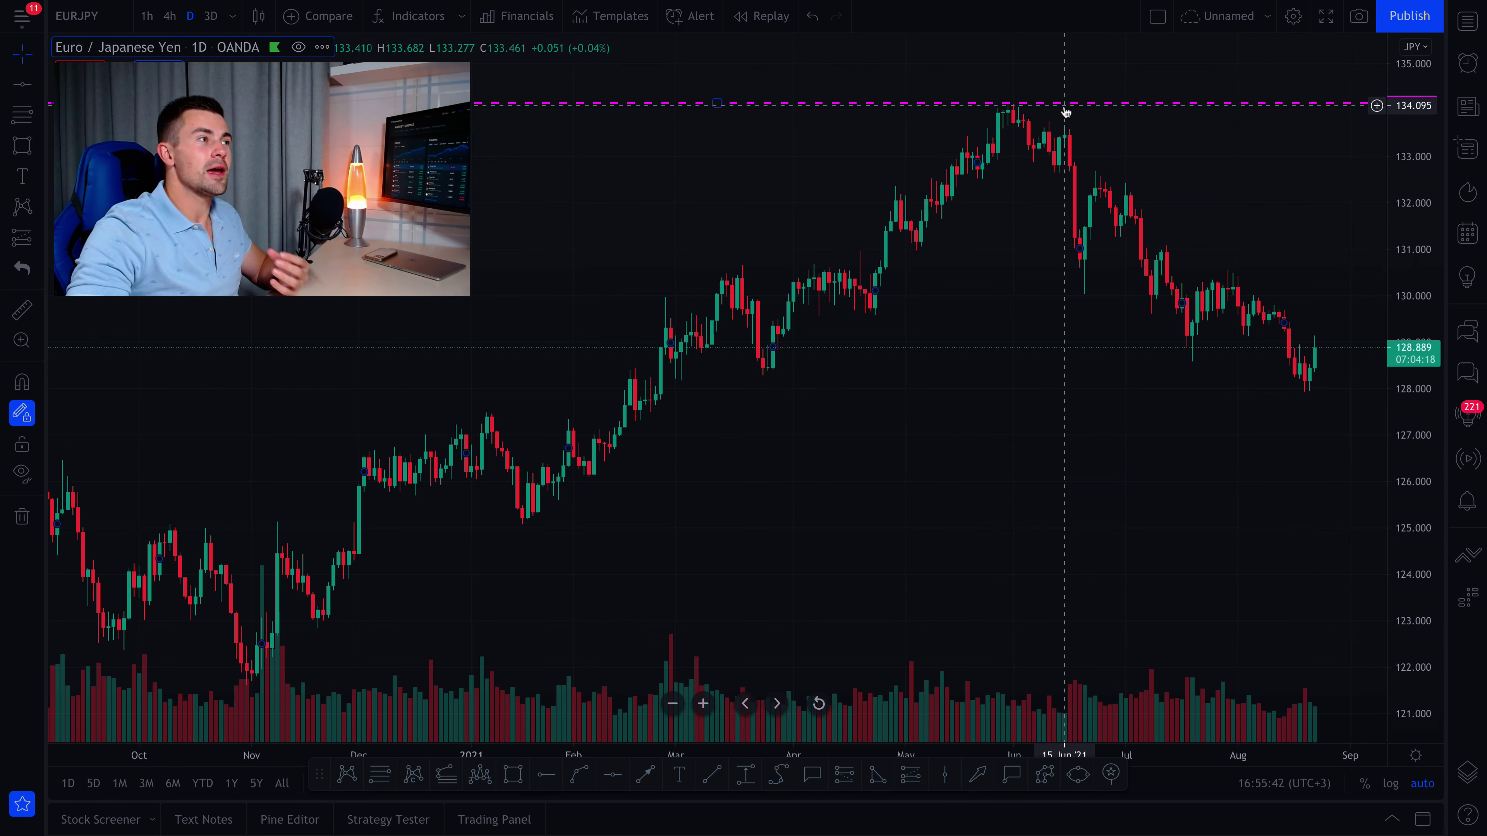
Remove the magenta 134.150 line using Remove Drawings from the chart's context menu
right_click(870, 171)
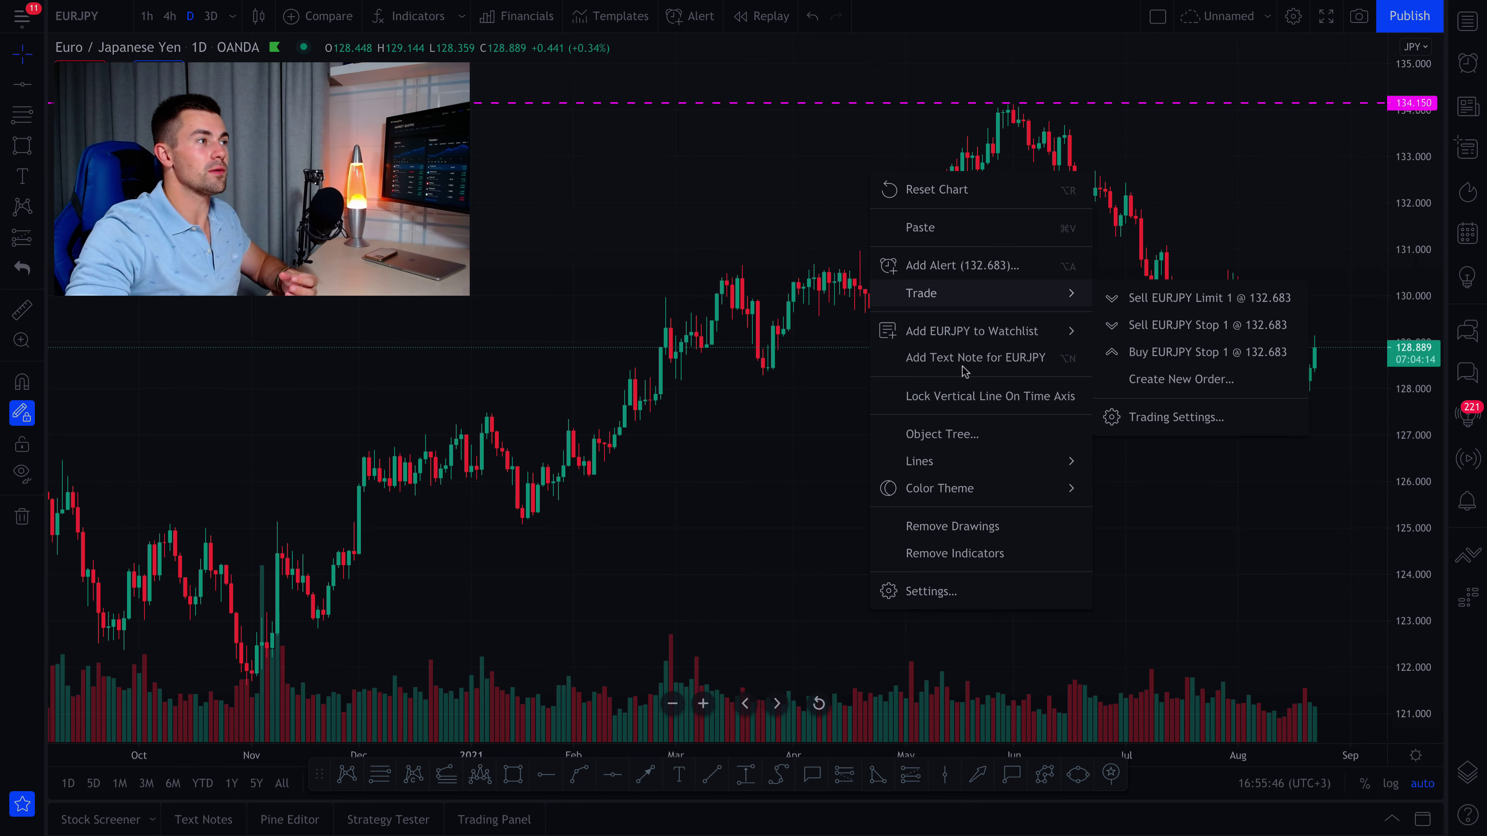
left_click(998, 529)
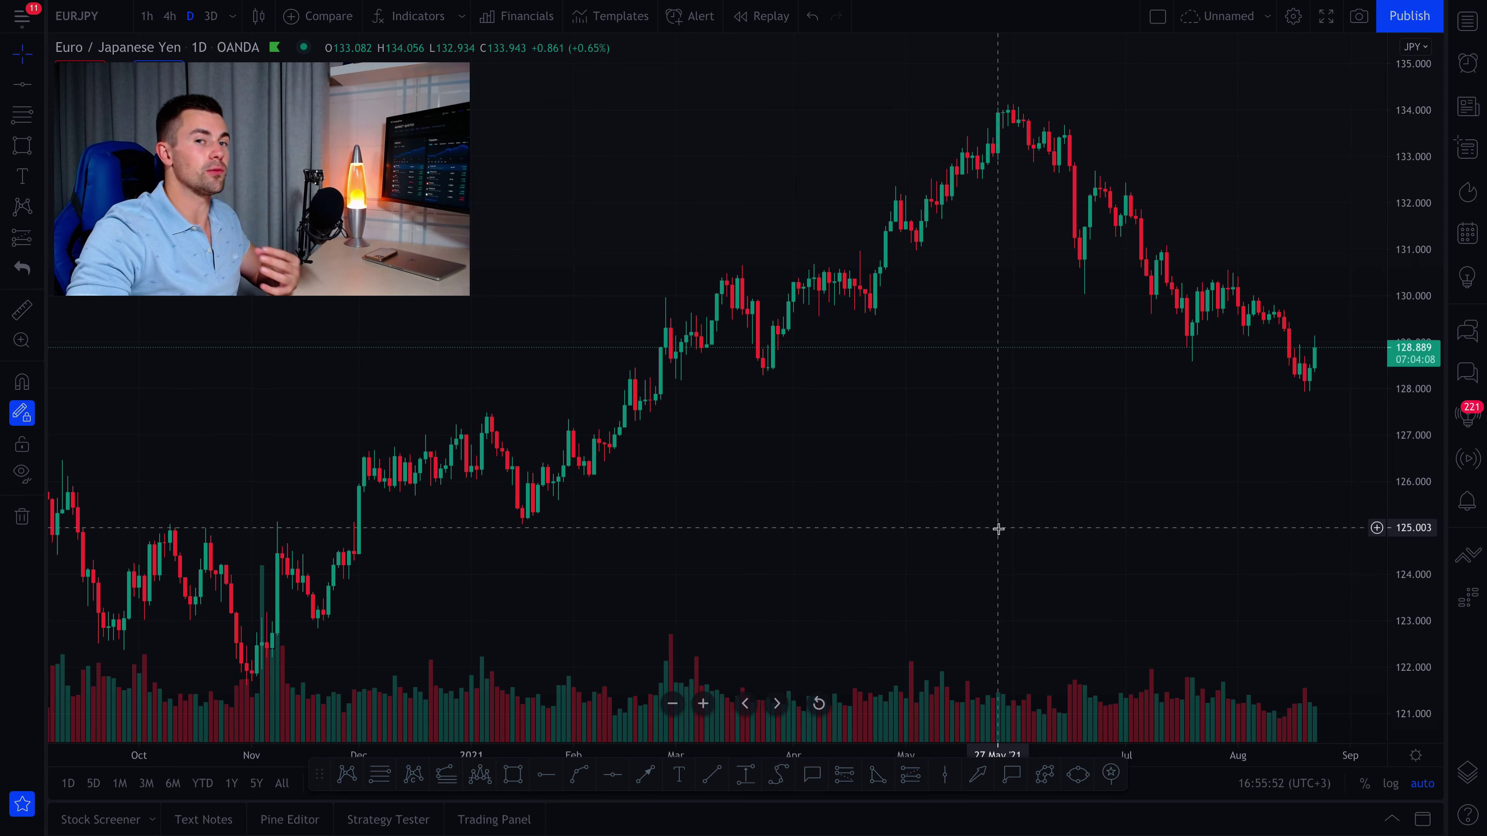
In chart Appearance settings, set vertical and horizontal grid line opacity to 0%
right_click(949, 415)
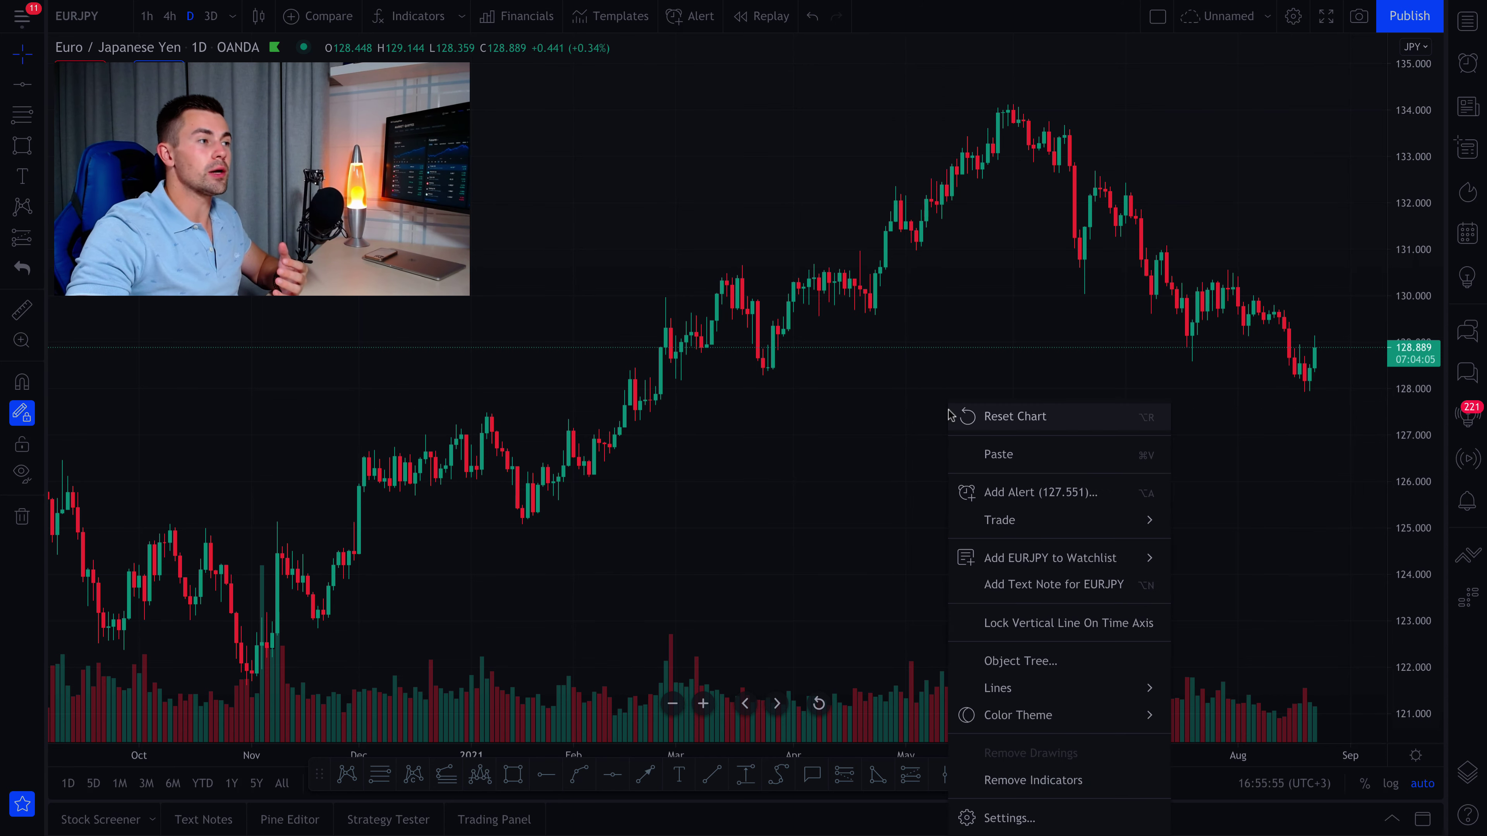
left_click(1017, 815)
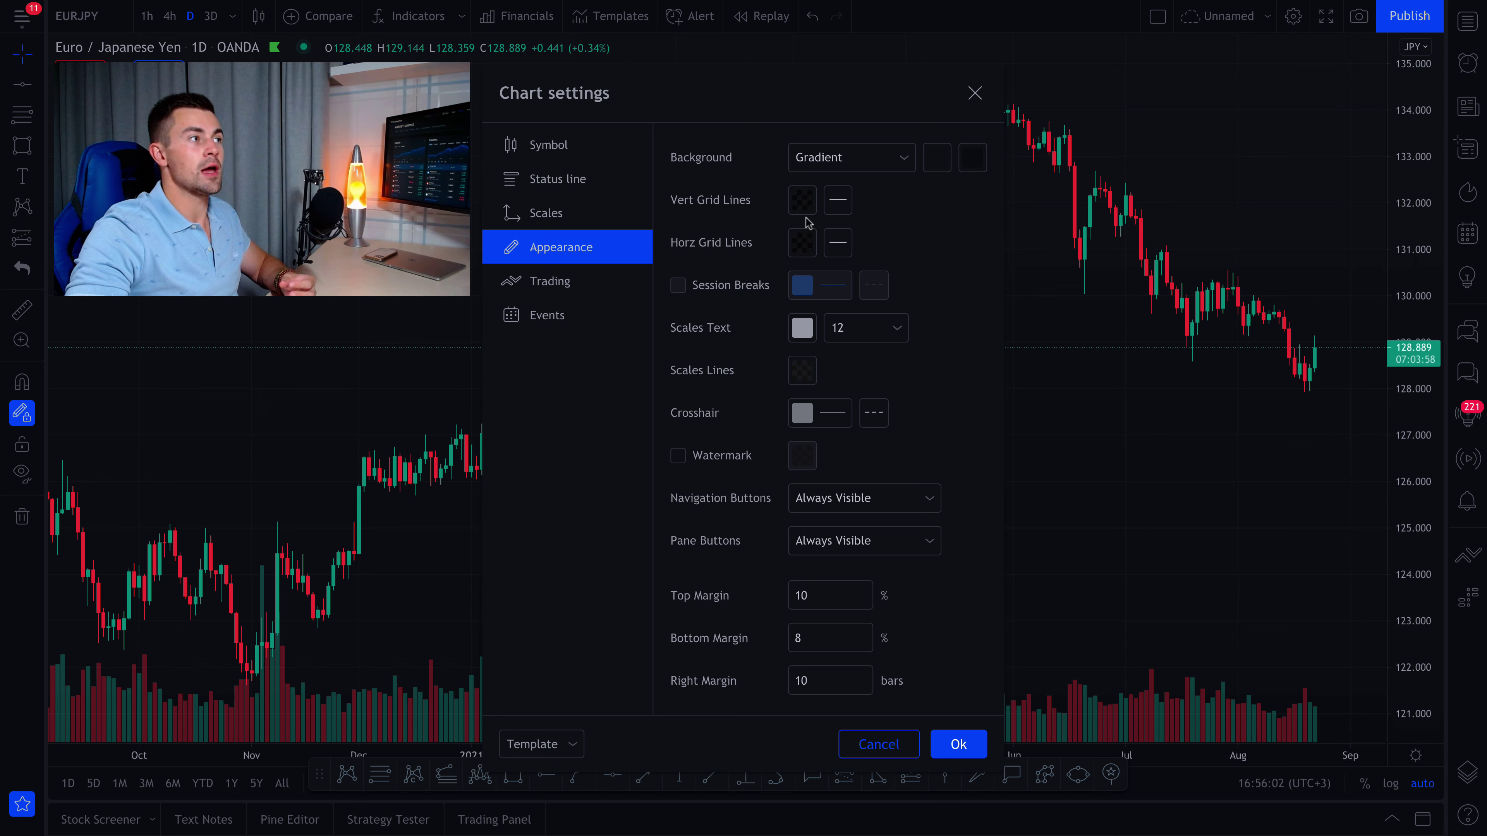
left_click(803, 201)
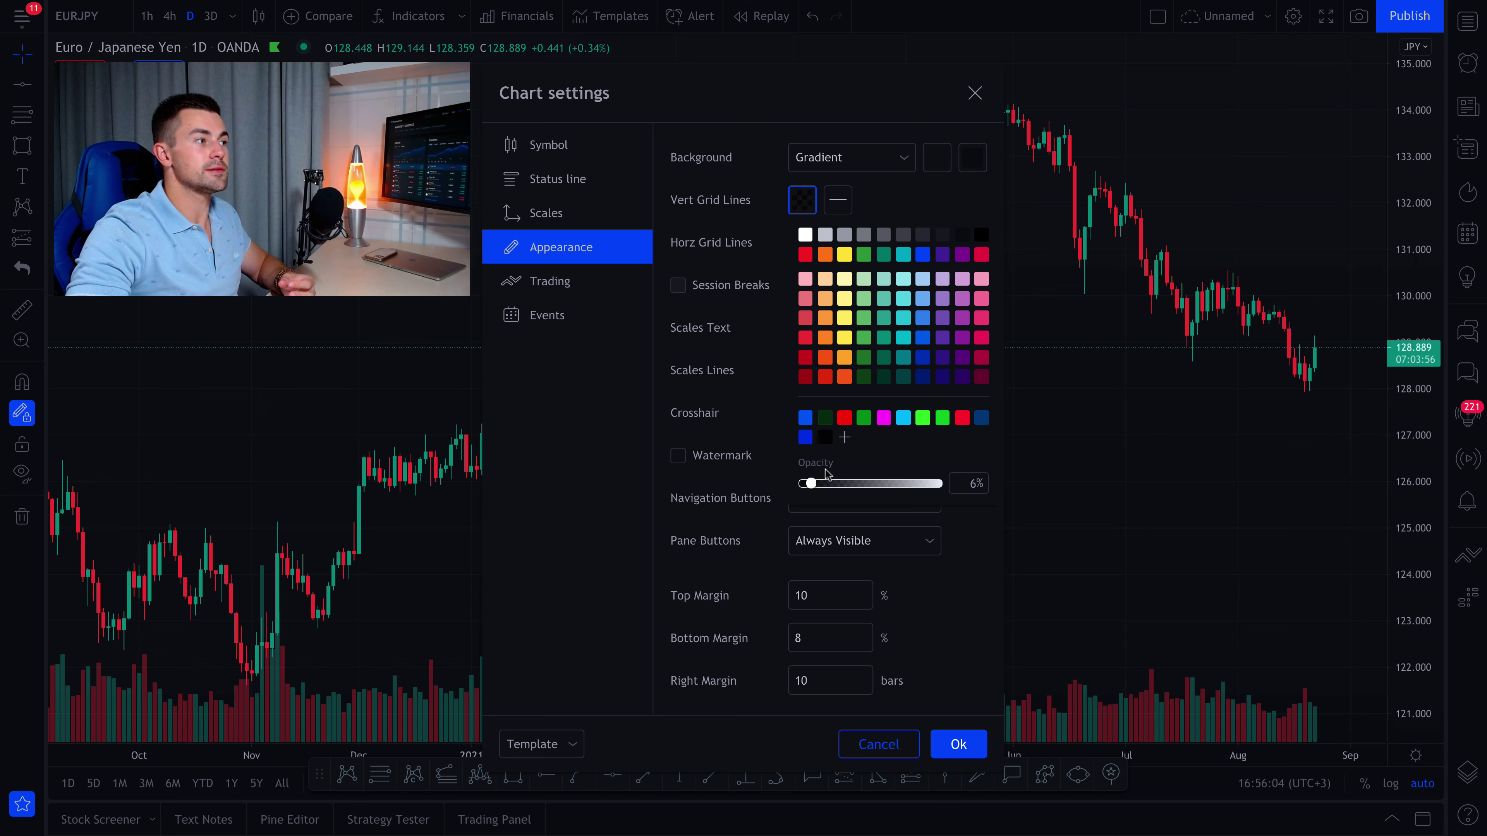
left_click_drag(811, 484, 802, 487)
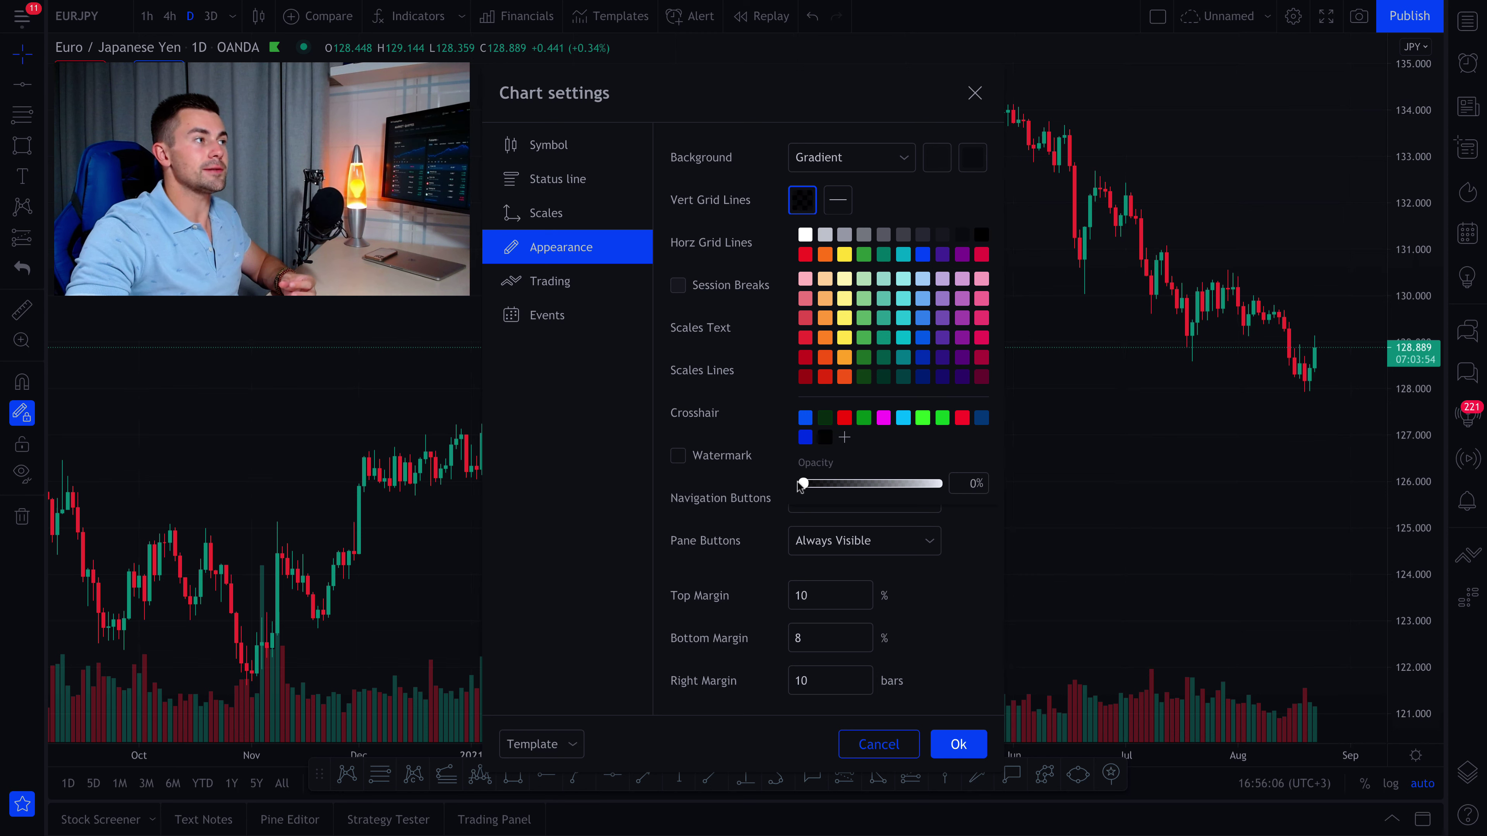
left_click(777, 249)
left_click(803, 243)
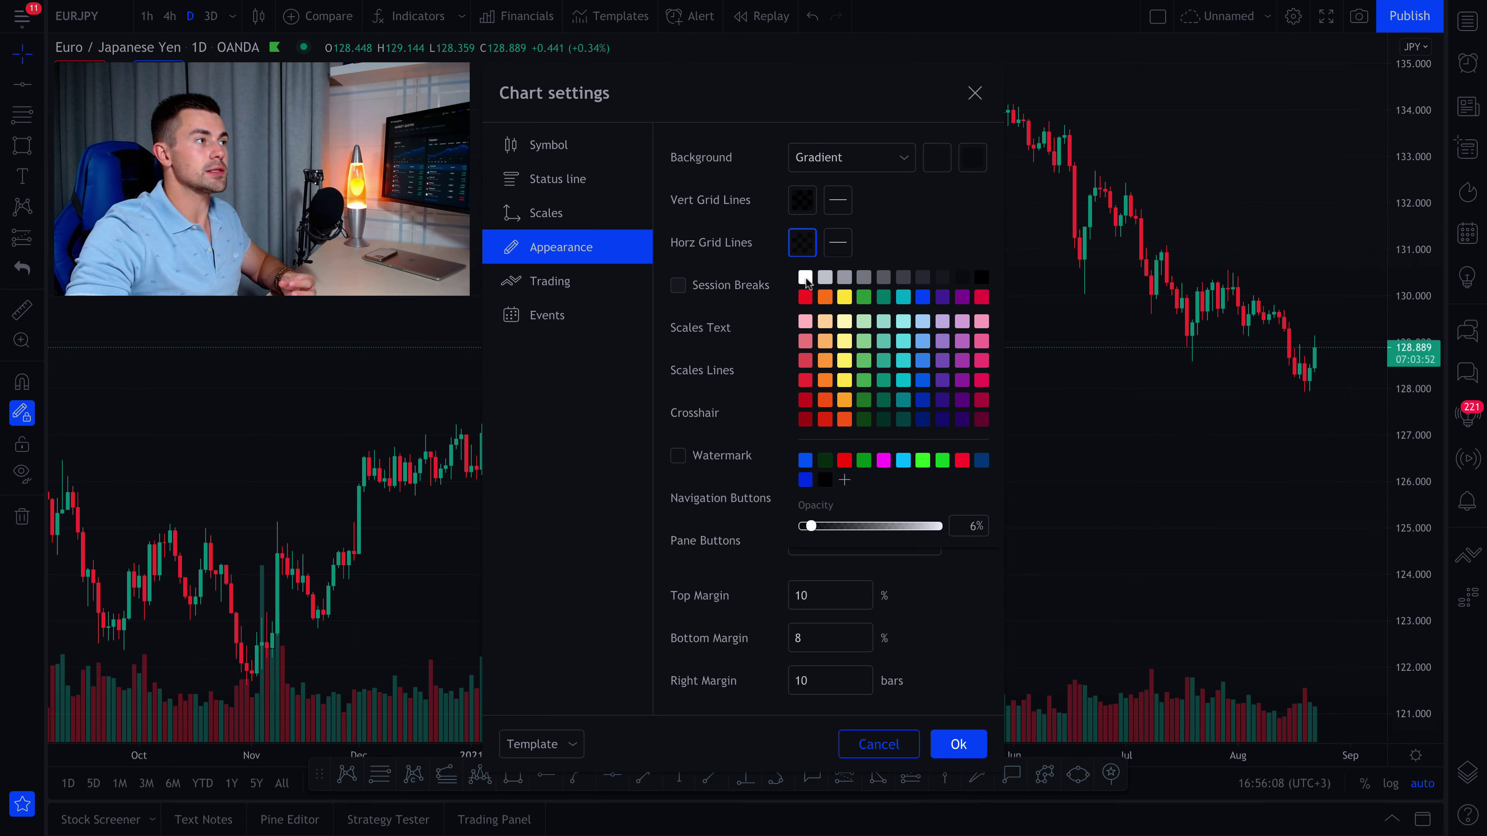
left_click_drag(811, 526, 783, 531)
left_click(907, 258)
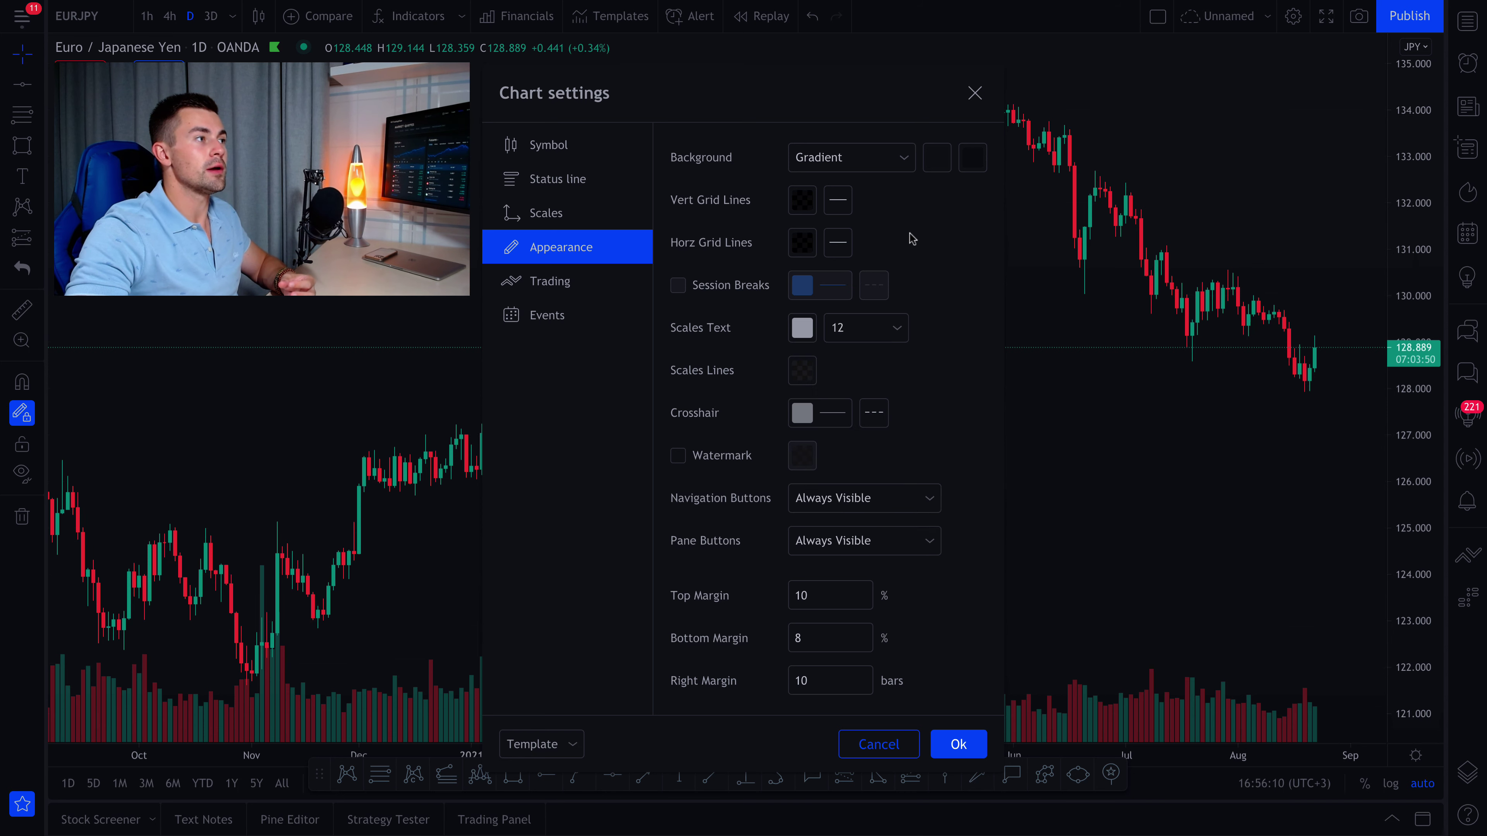
left_click(959, 744)
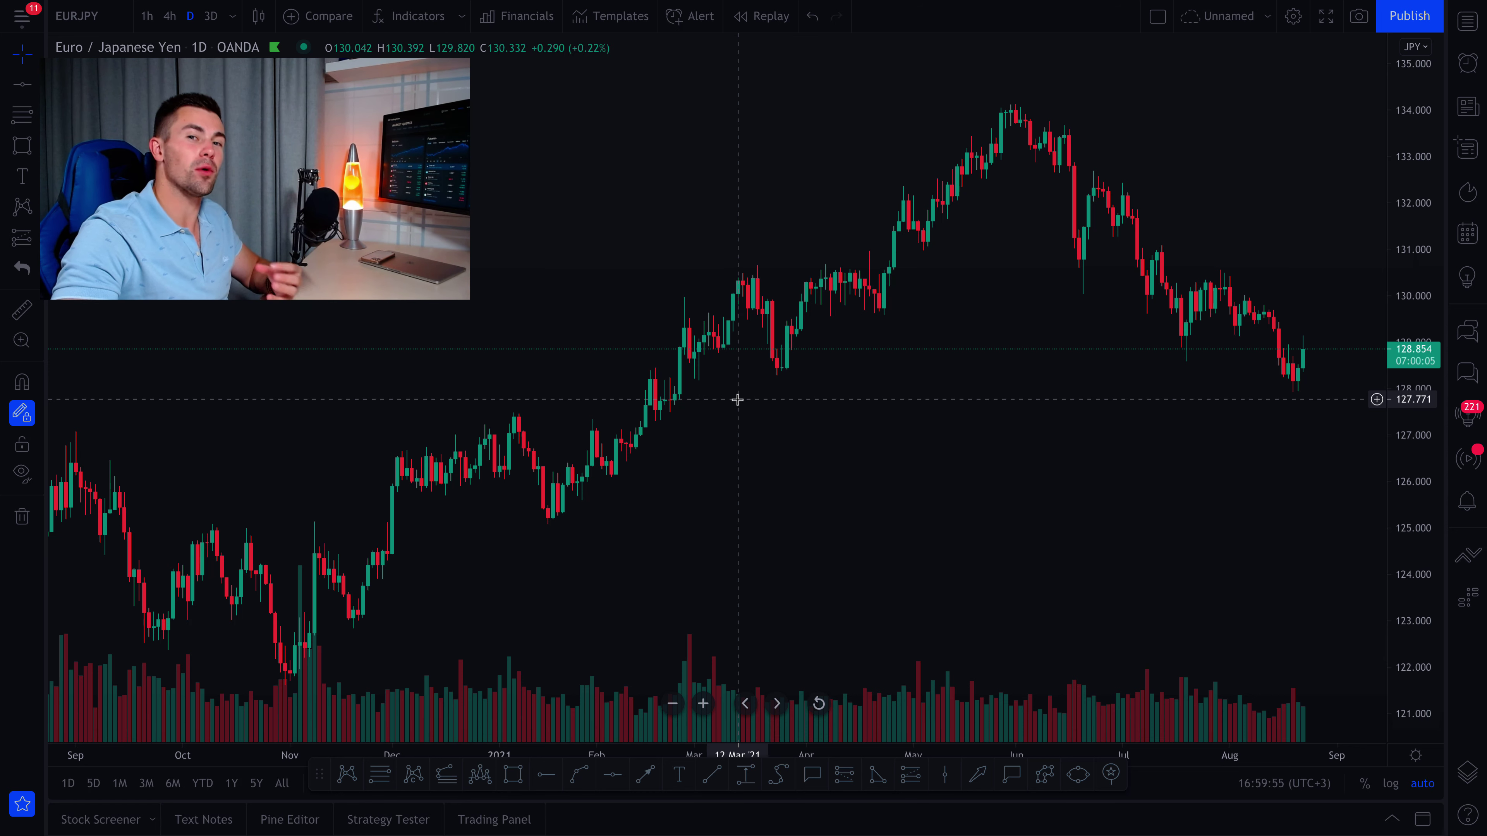
Change the chart background from gradient to Solid with black as the colour
right_click(737, 400)
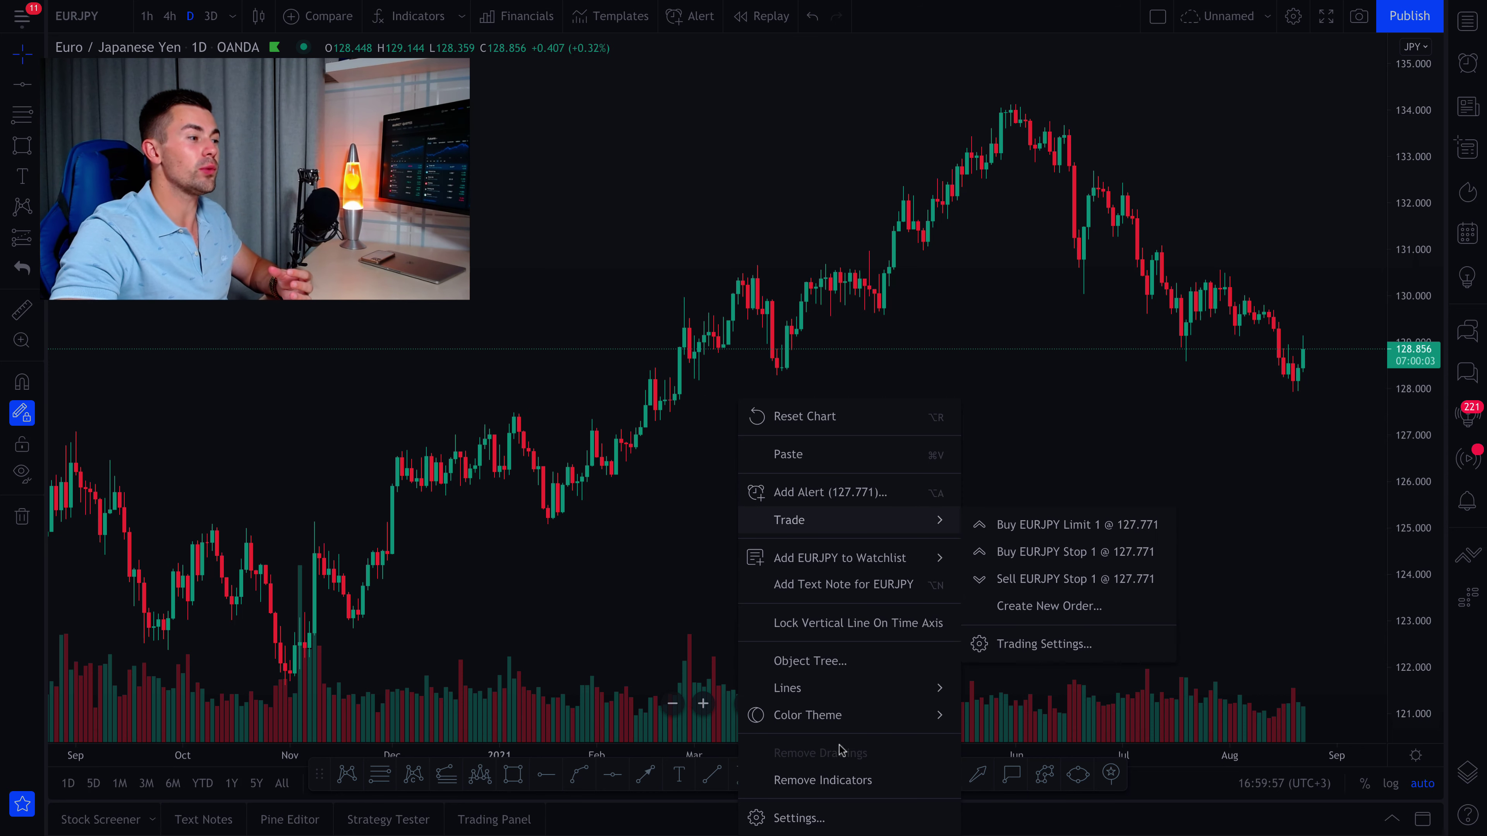
left_click(830, 814)
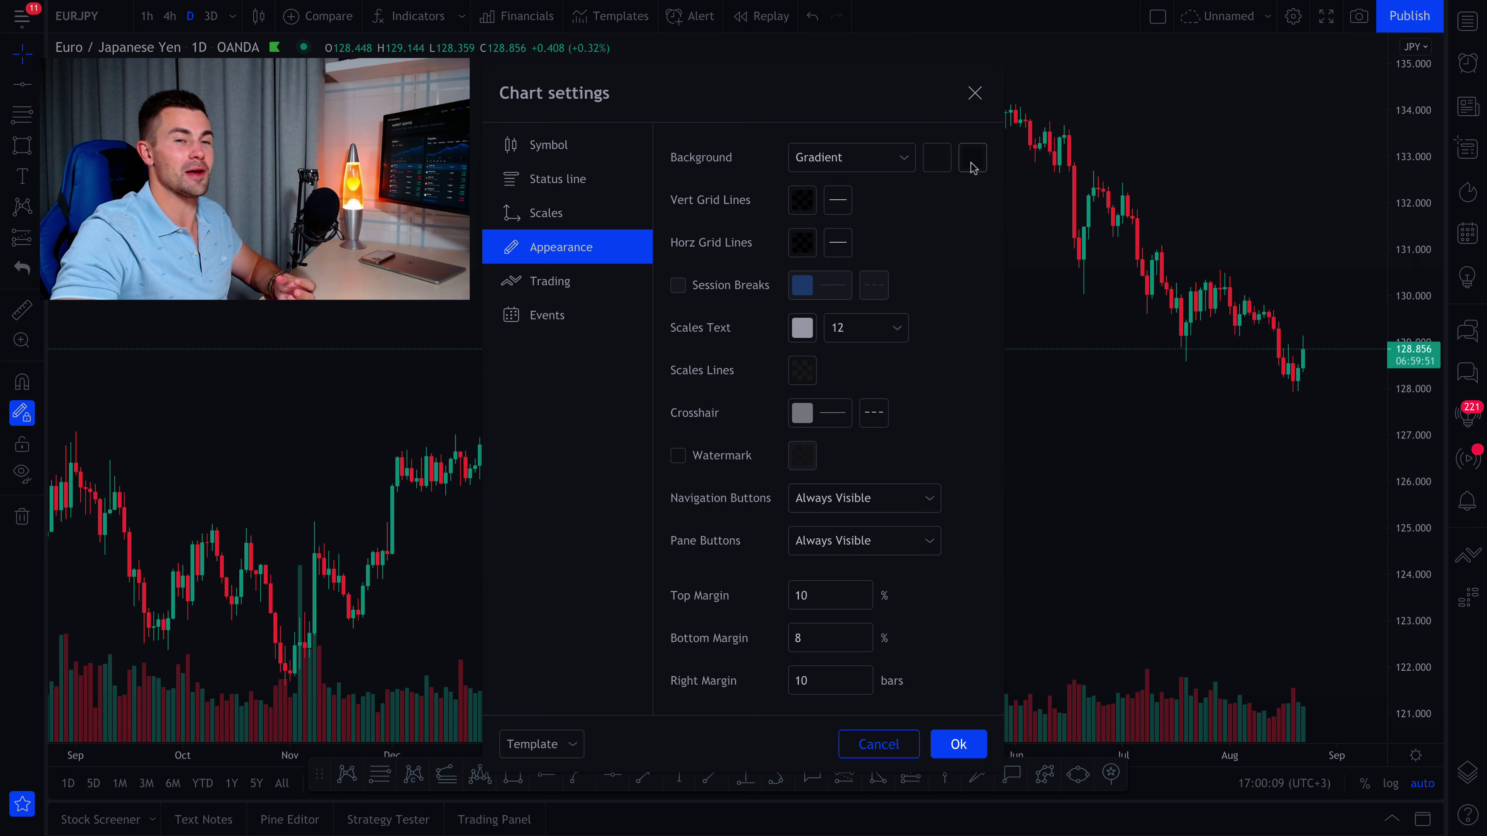
left_click(903, 164)
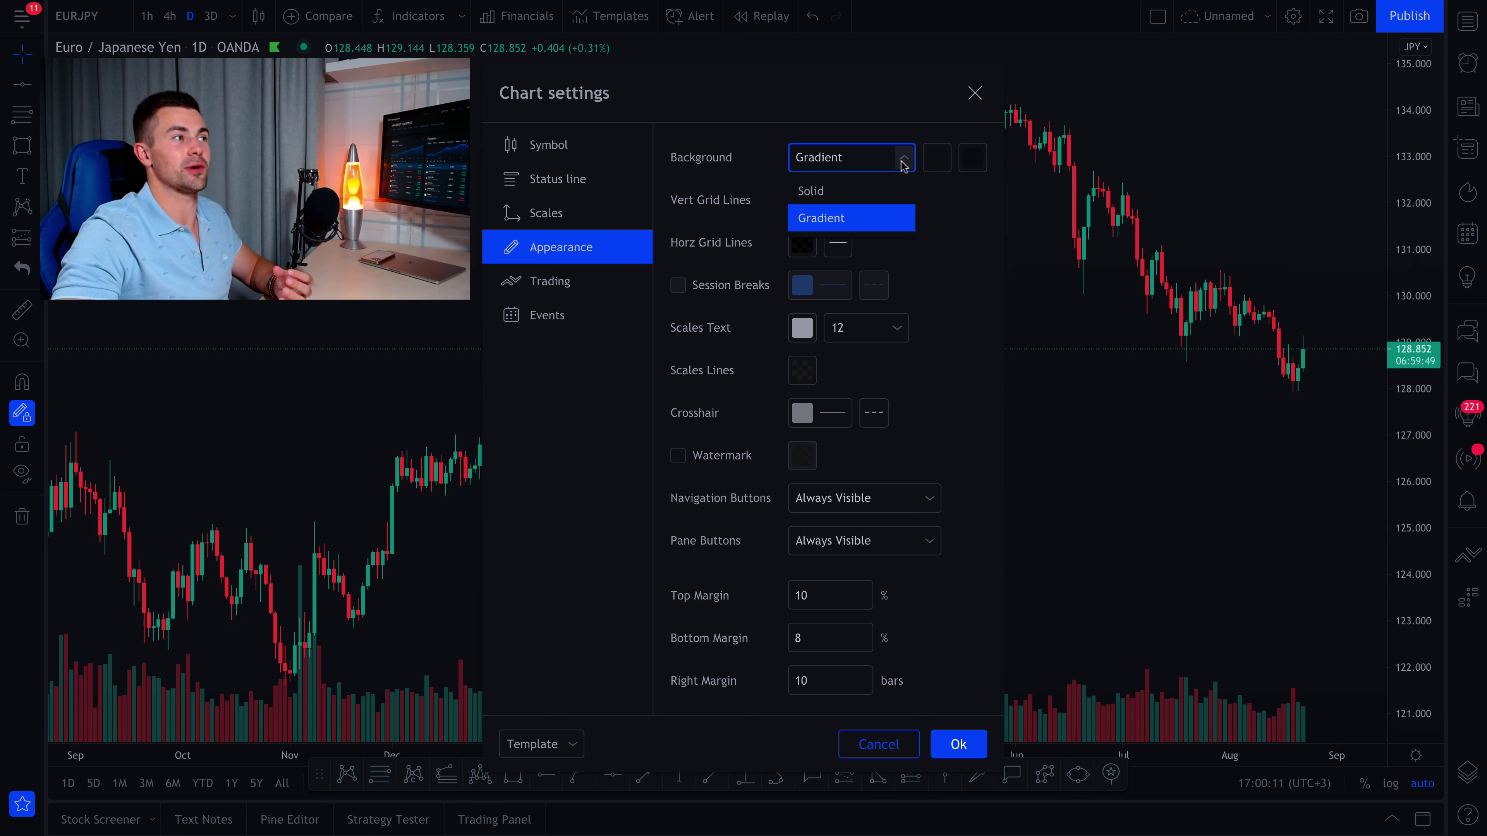
left_click(876, 191)
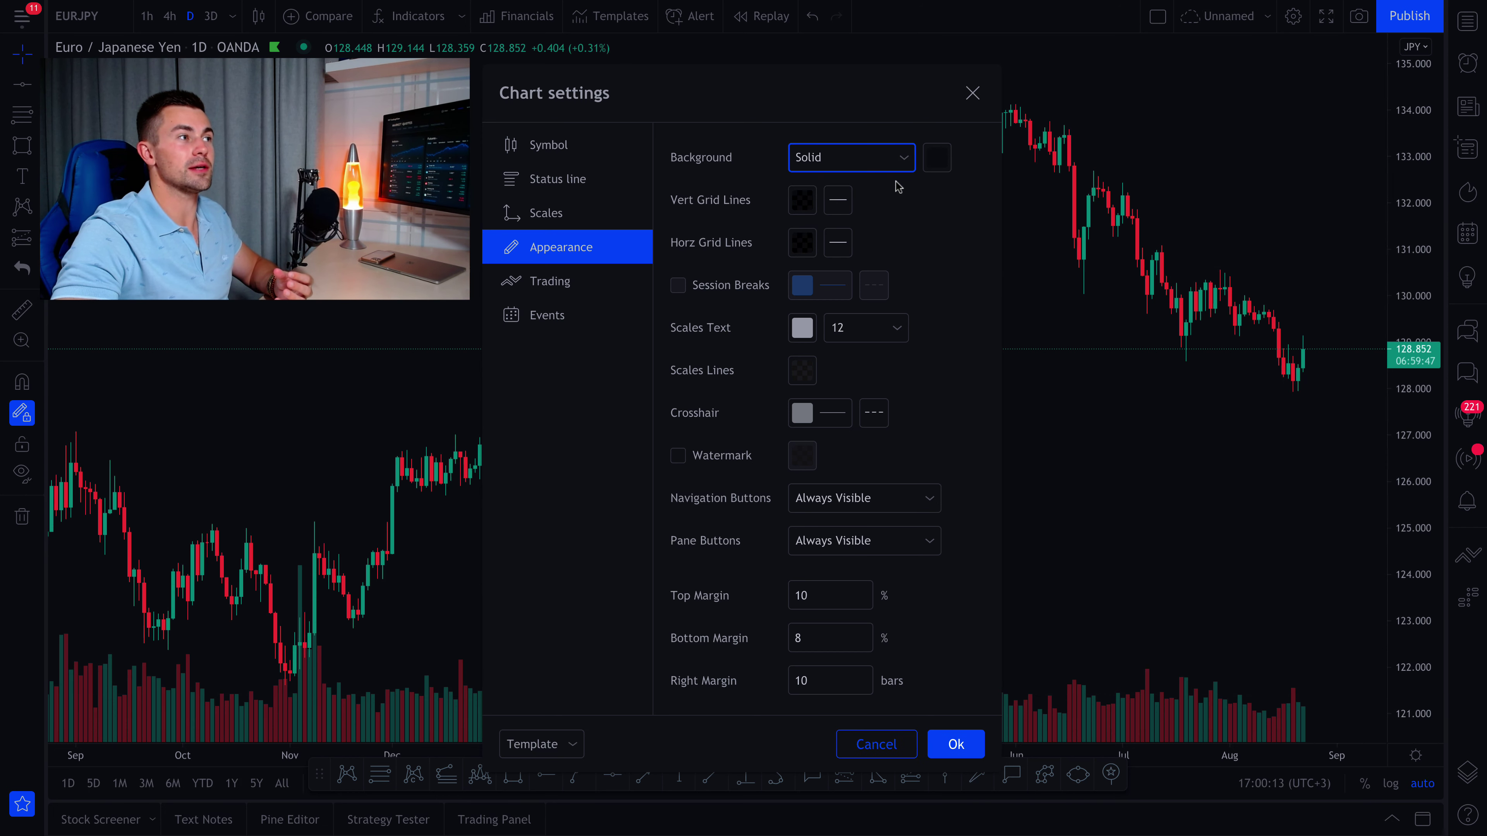
left_click(935, 159)
left_click(1116, 192)
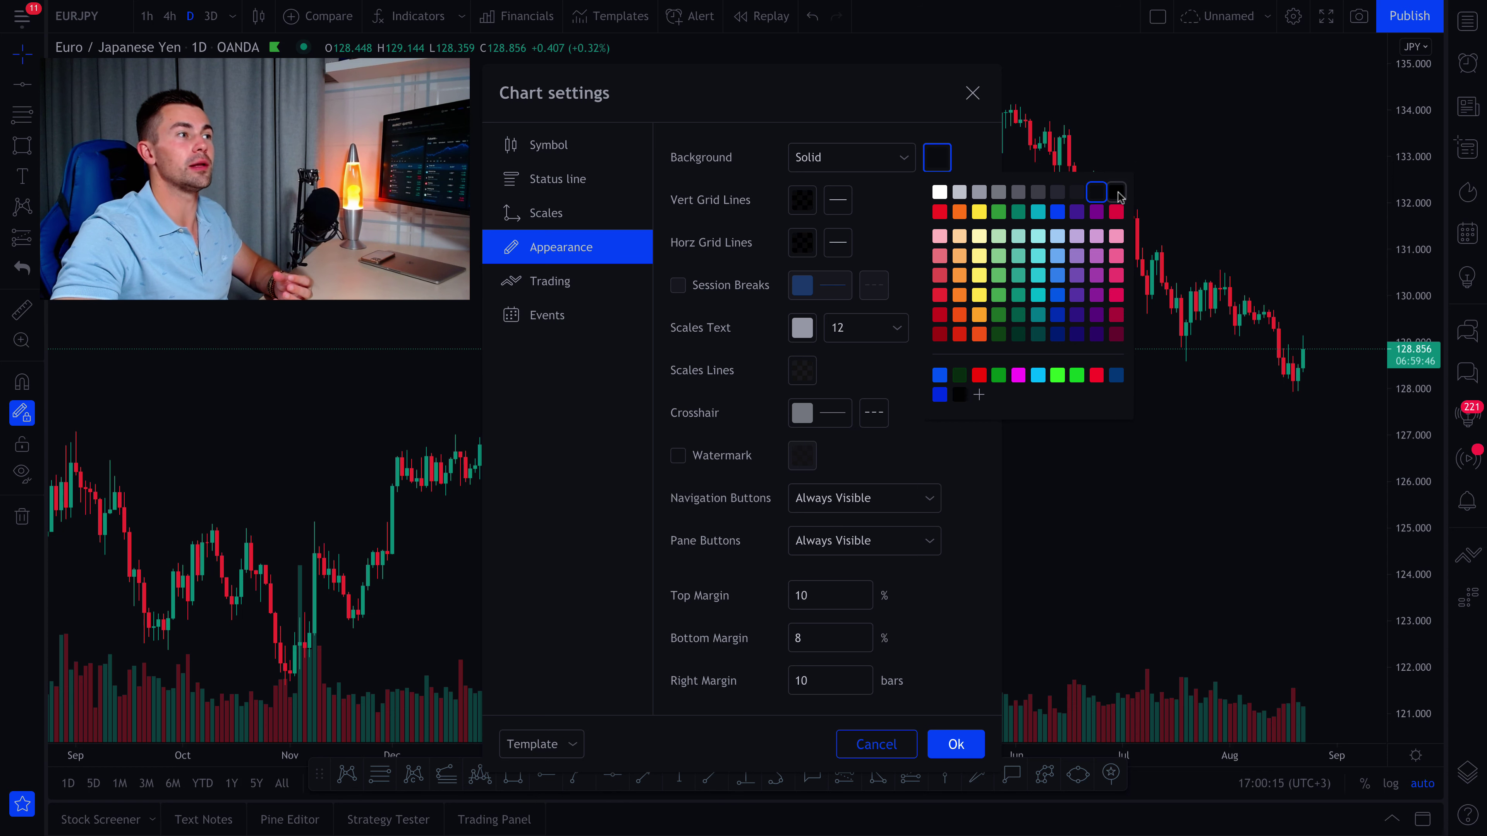
left_click(853, 108)
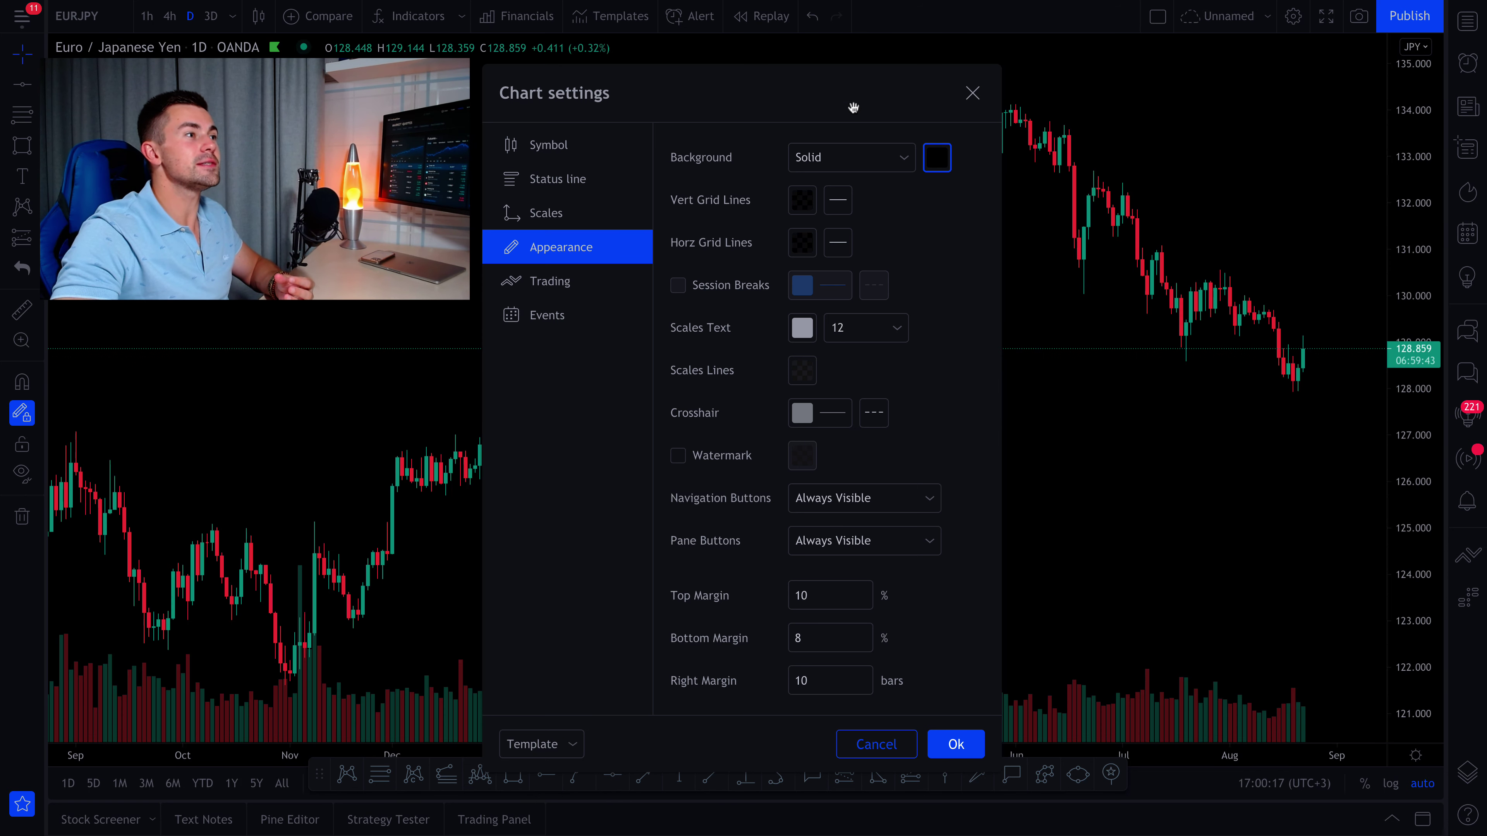
left_click(959, 742)
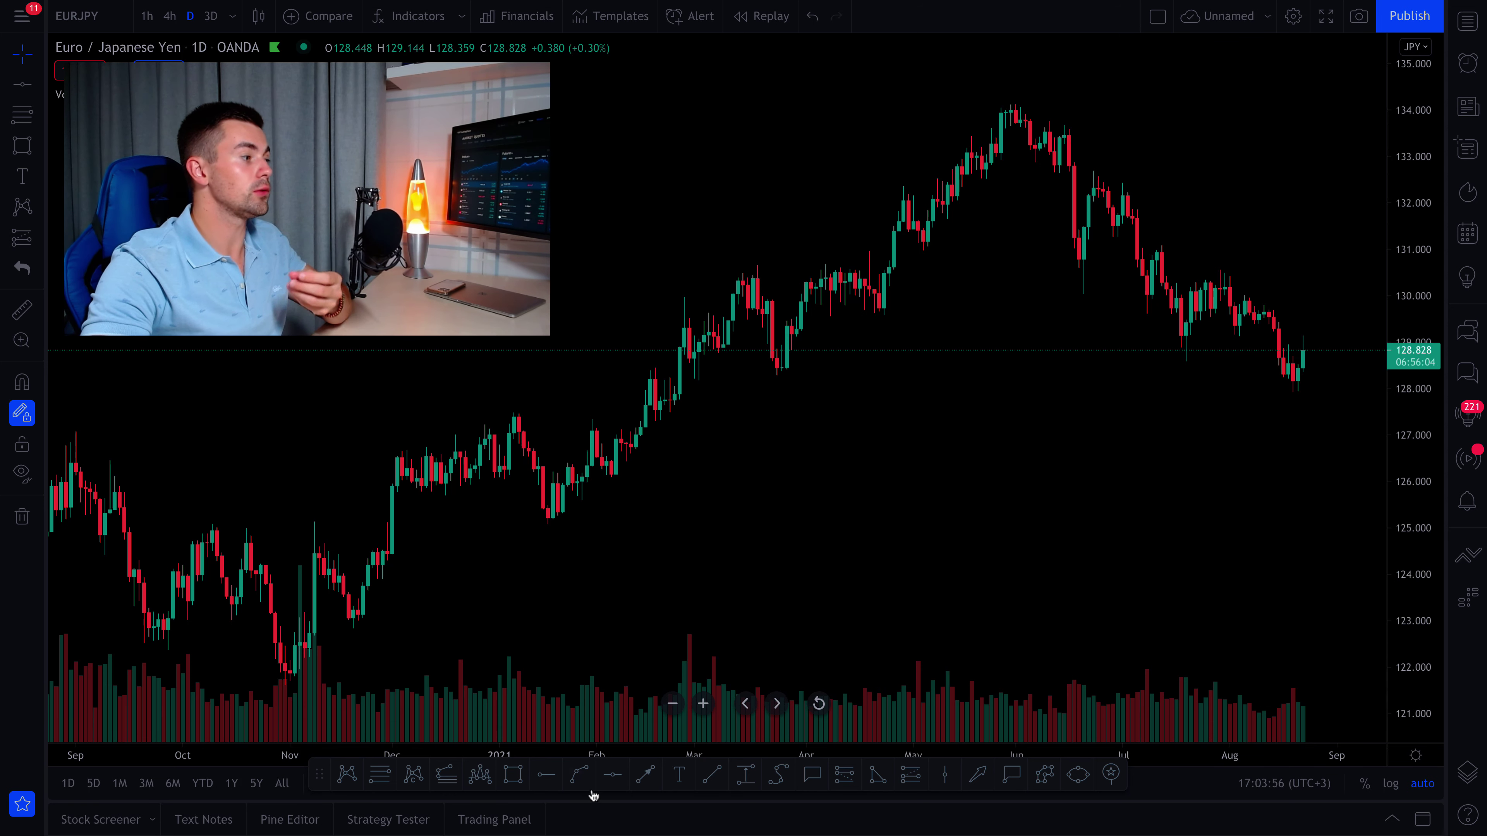
Start a trend line on the chart, then cancel it with Escape
left_click(645, 774)
left_click(449, 648)
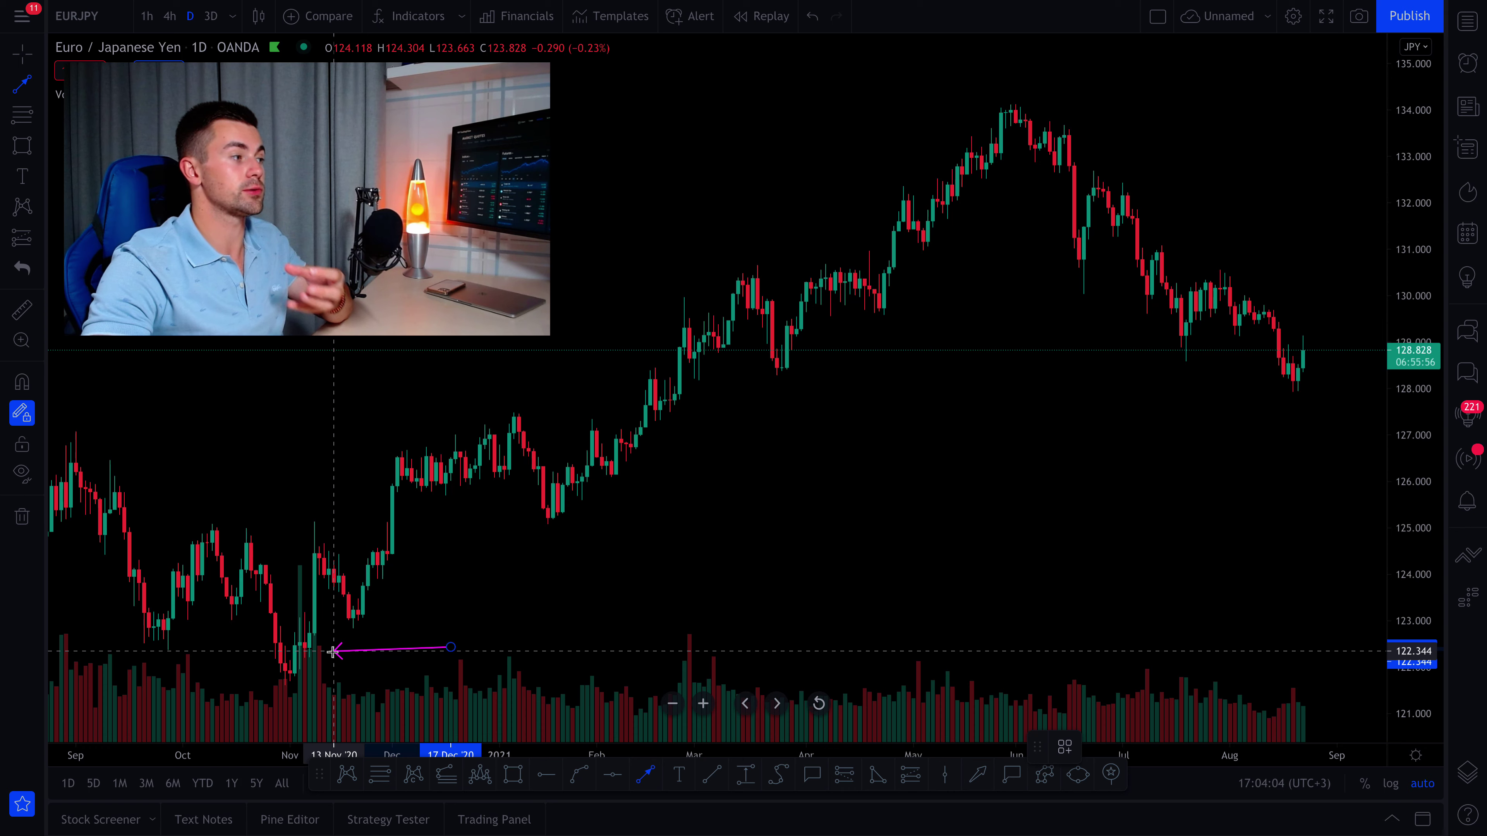
key("Escape")
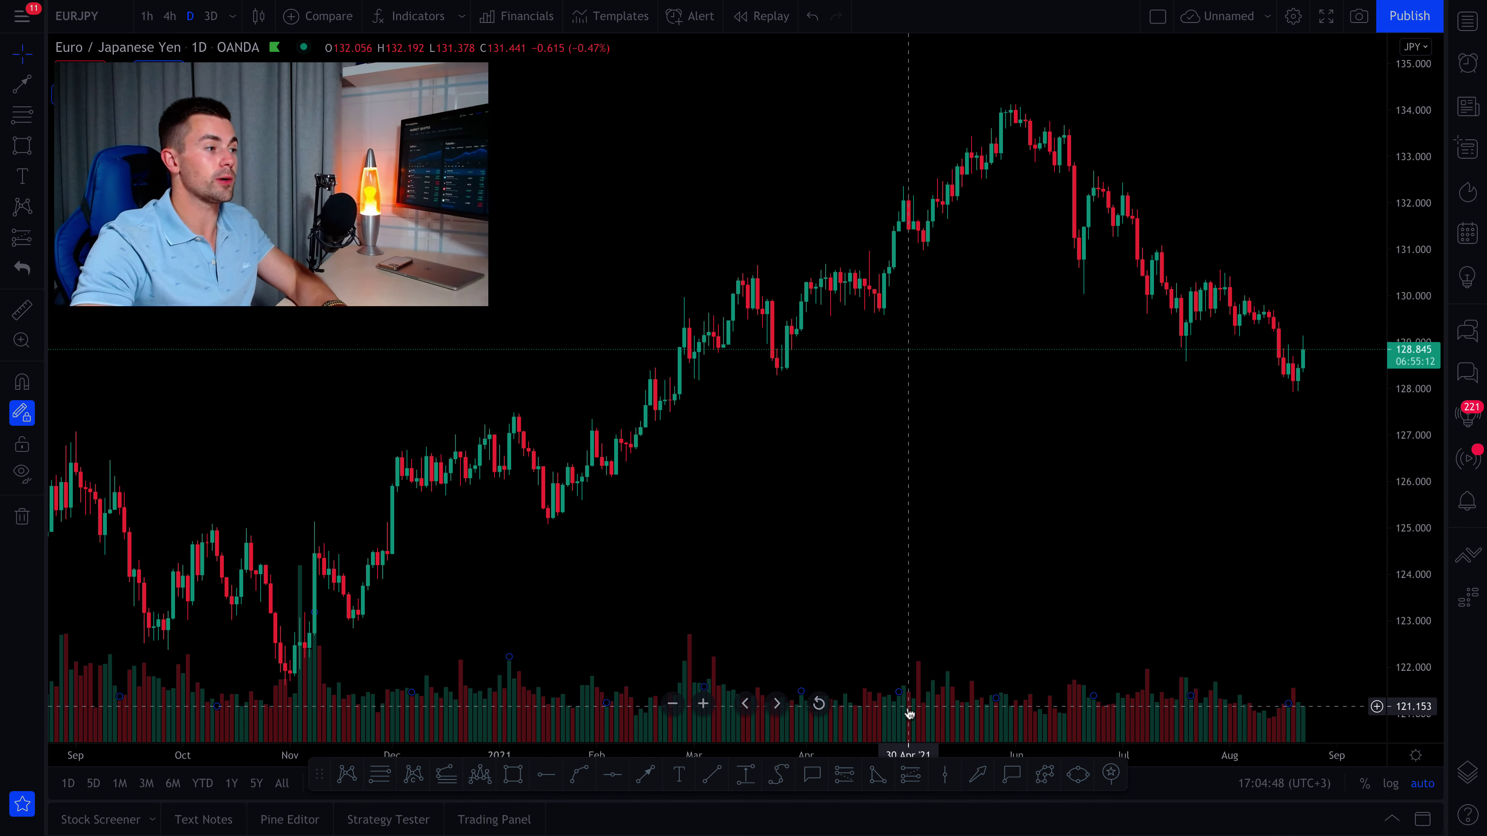
Delete the selected Volume indicator from the EUR/JPY chart
key("Delete")
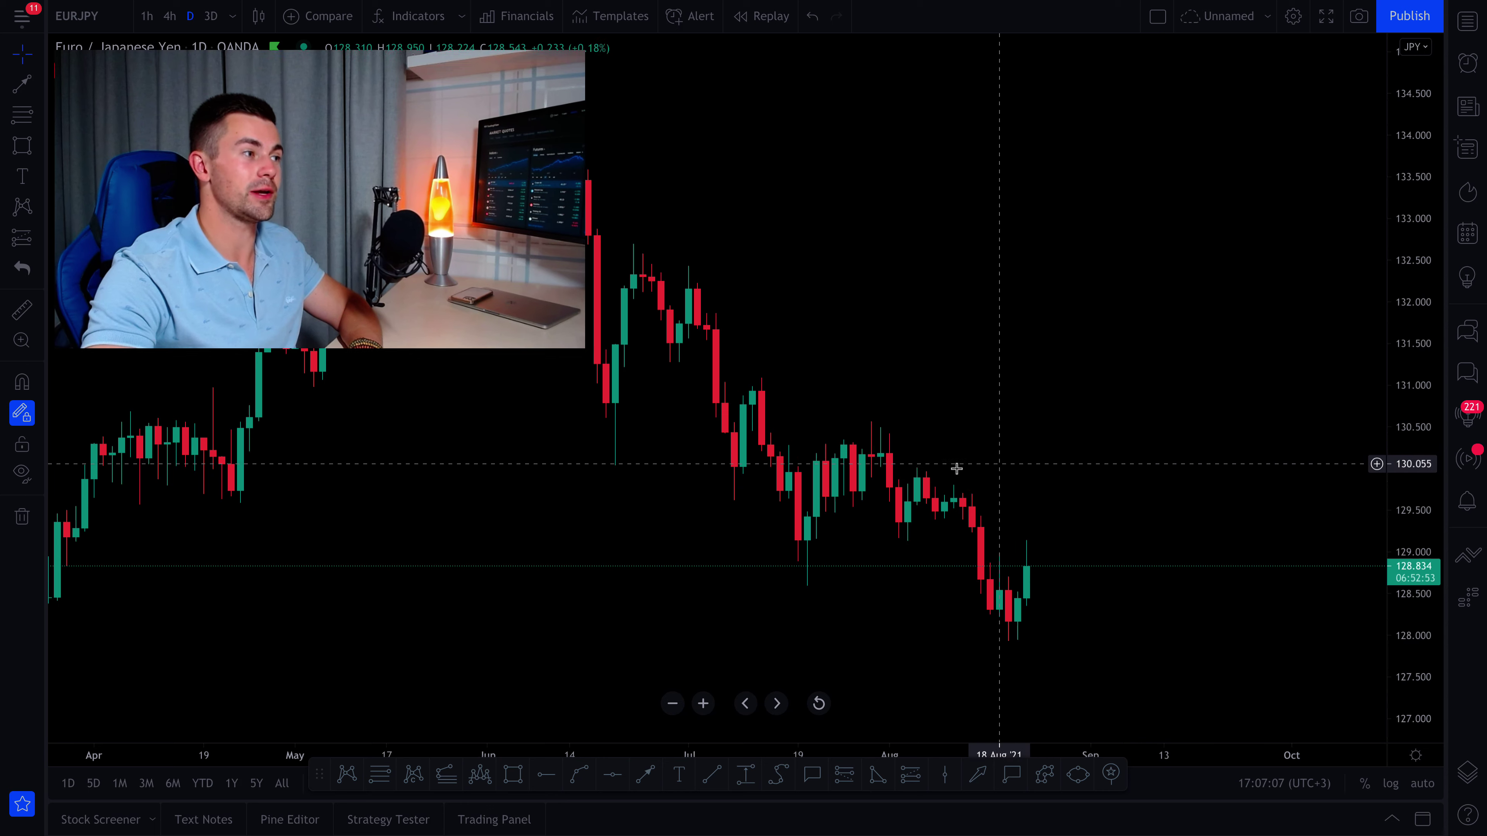
Turn off candle borders and make rising bodies bright green and falling bodies bright red
double_click(858, 477)
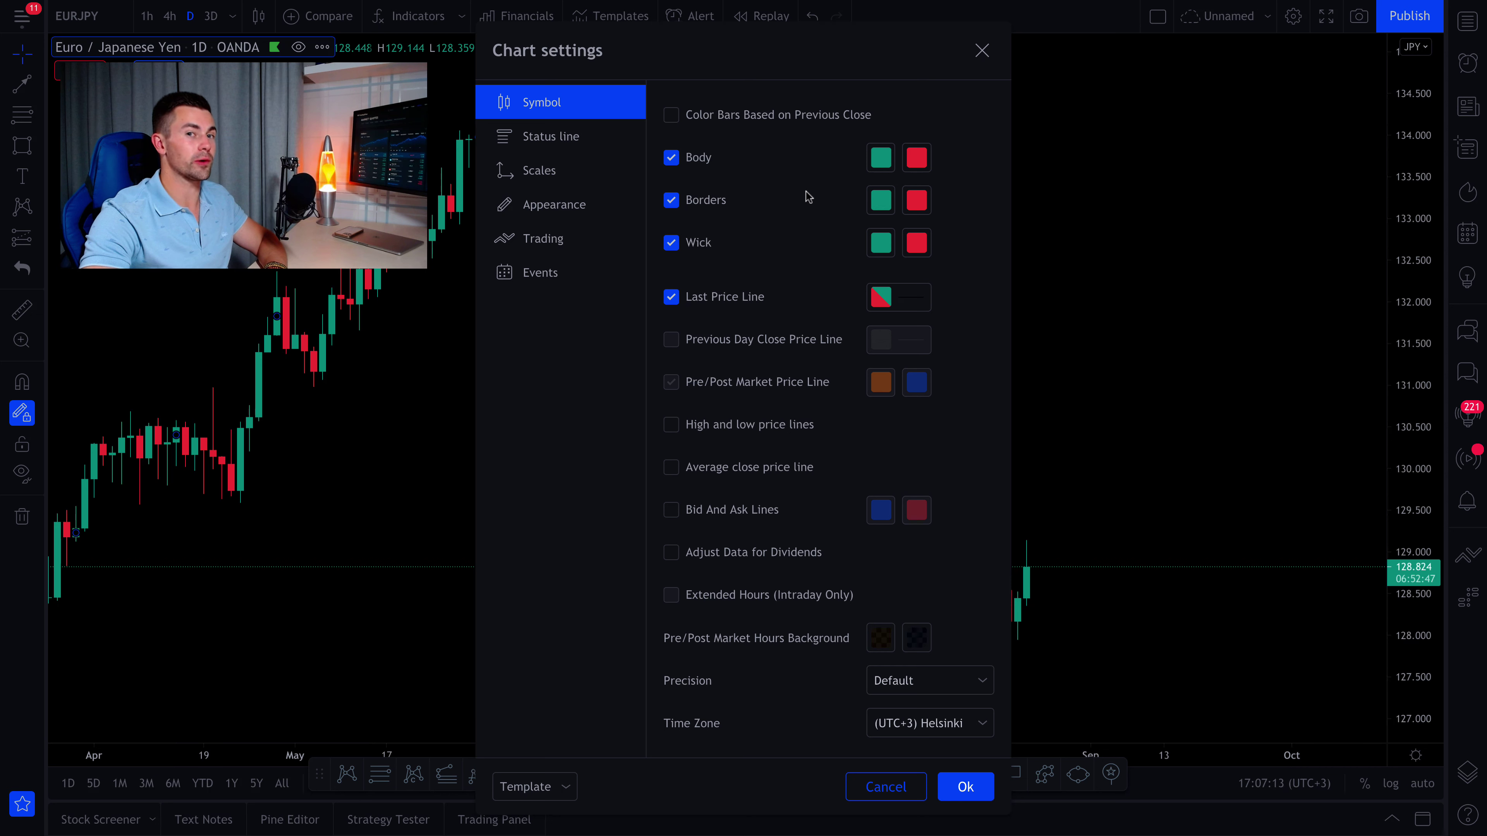
left_click(672, 201)
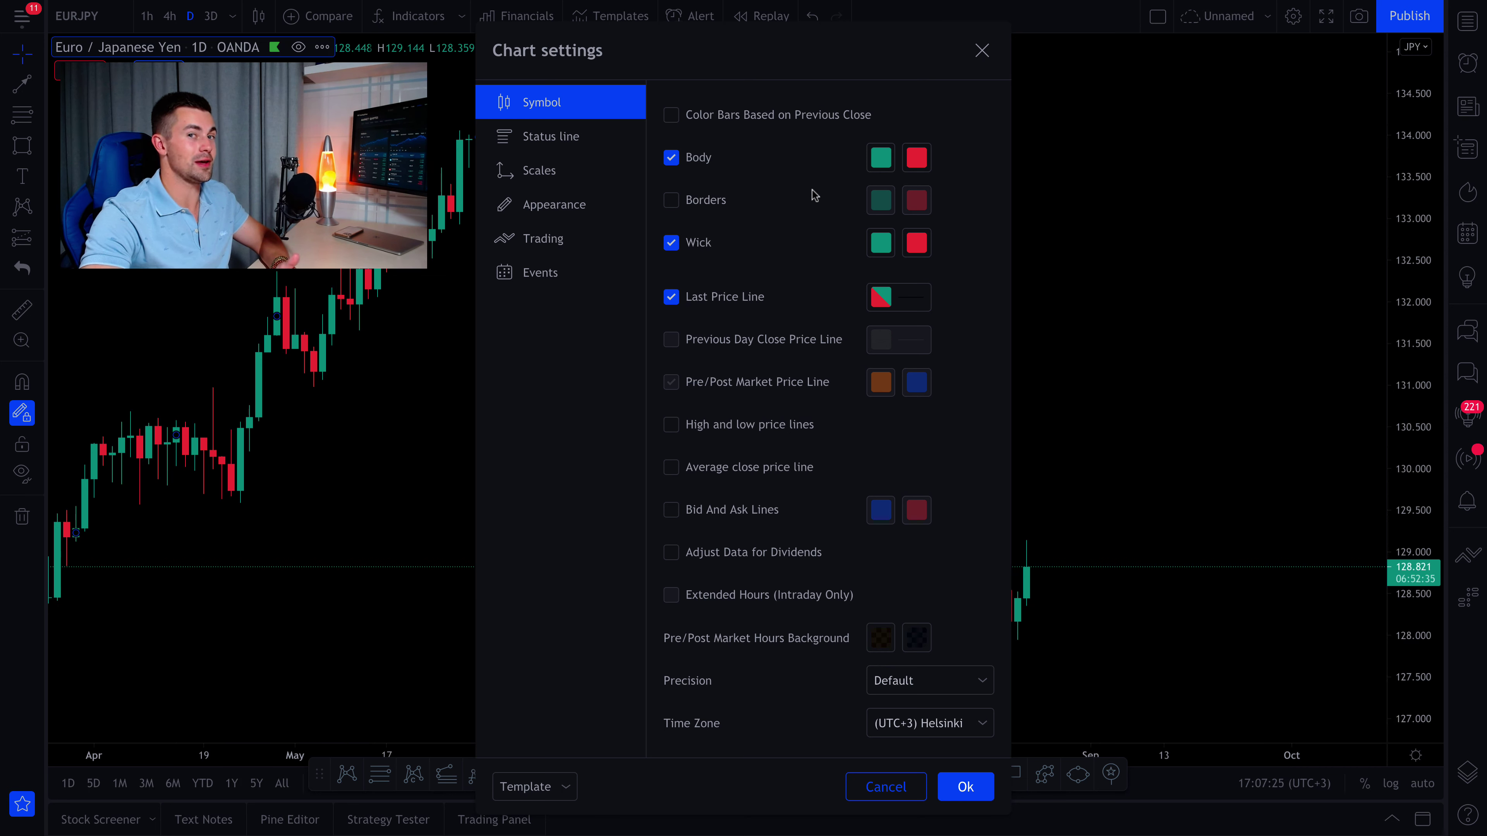
left_click(881, 161)
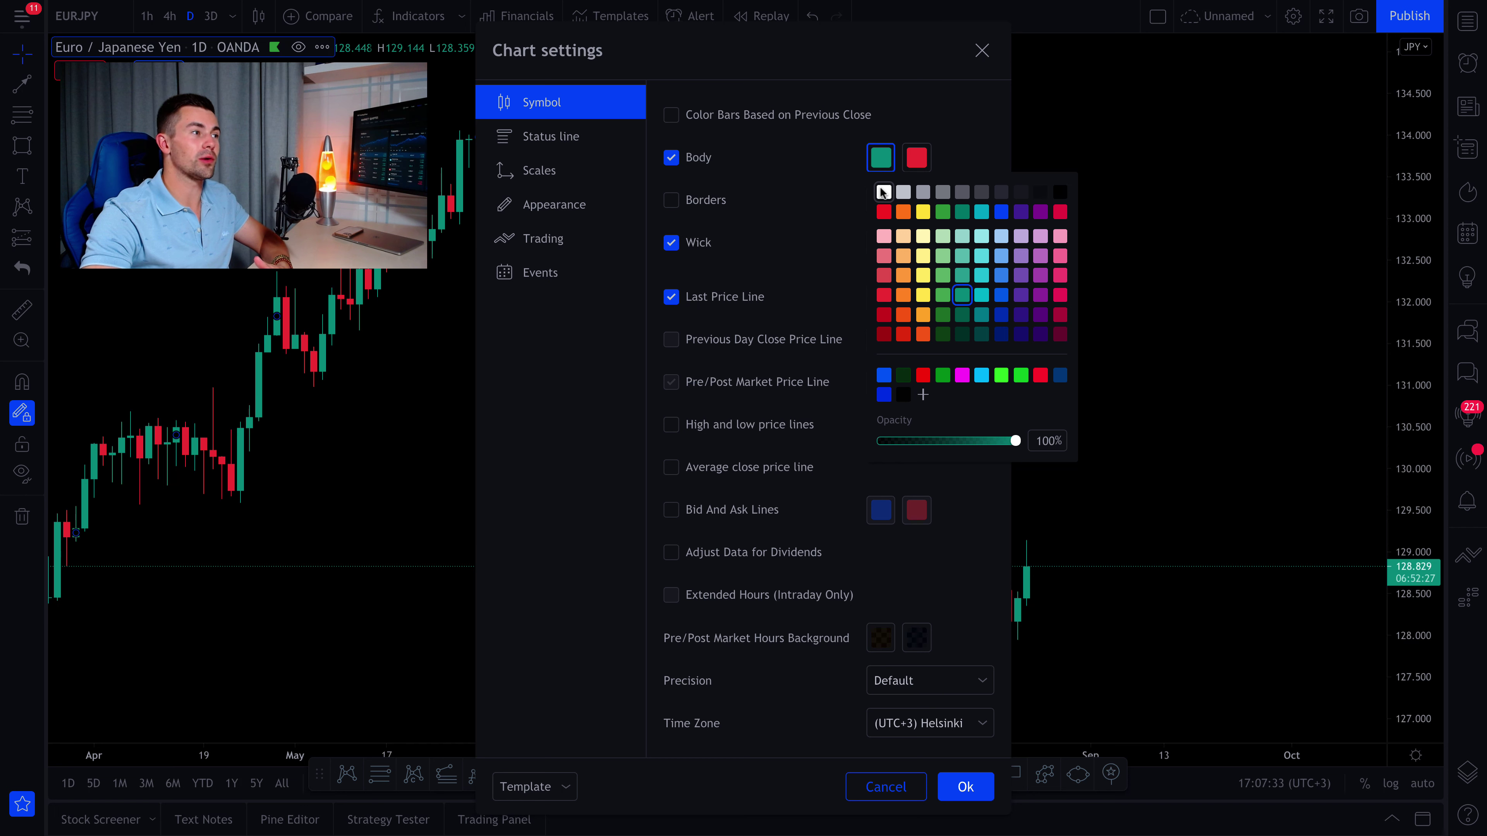
left_click(924, 396)
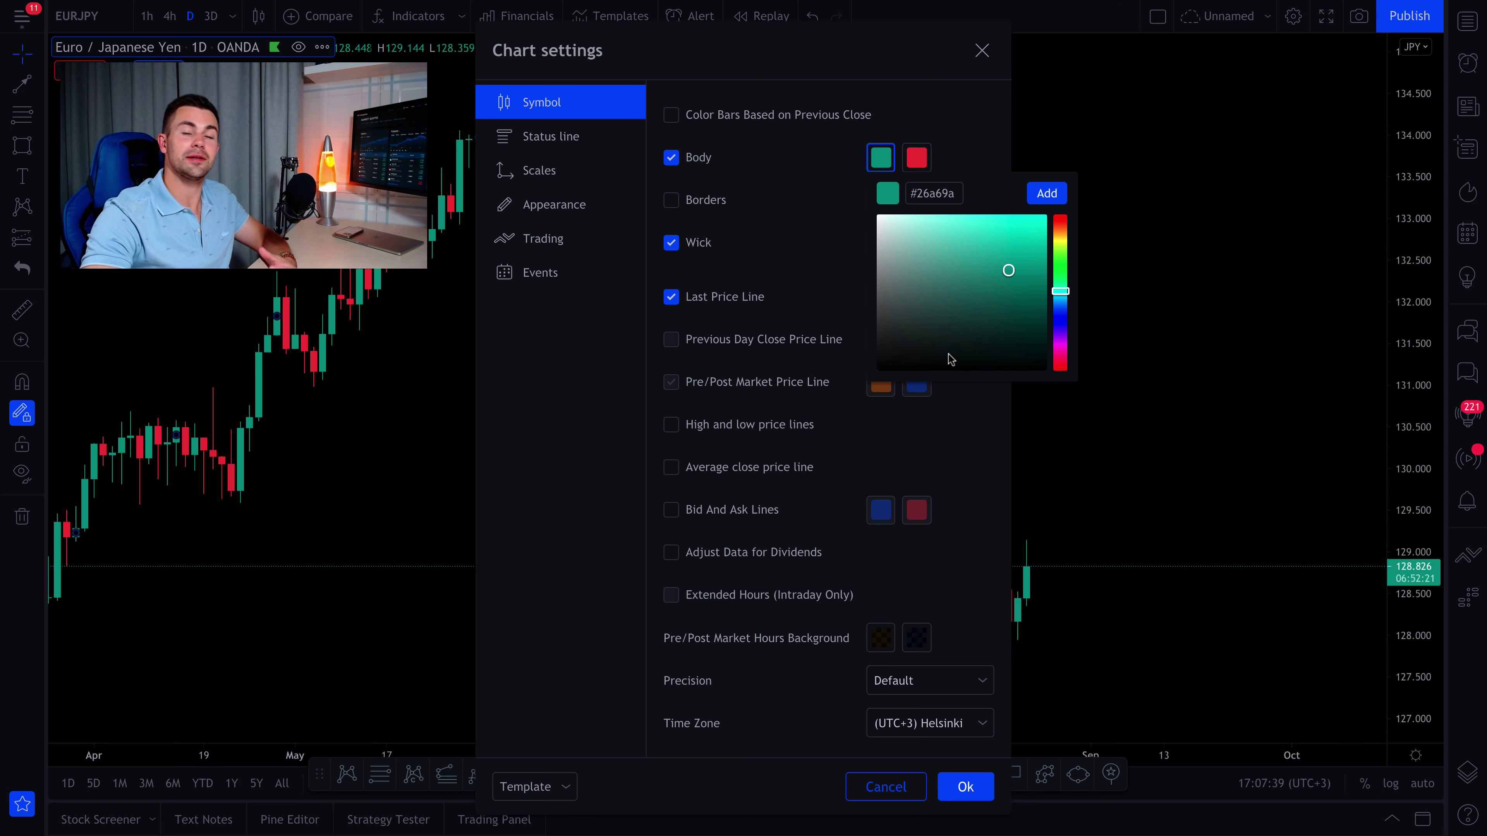
left_click(878, 161)
left_click(880, 158)
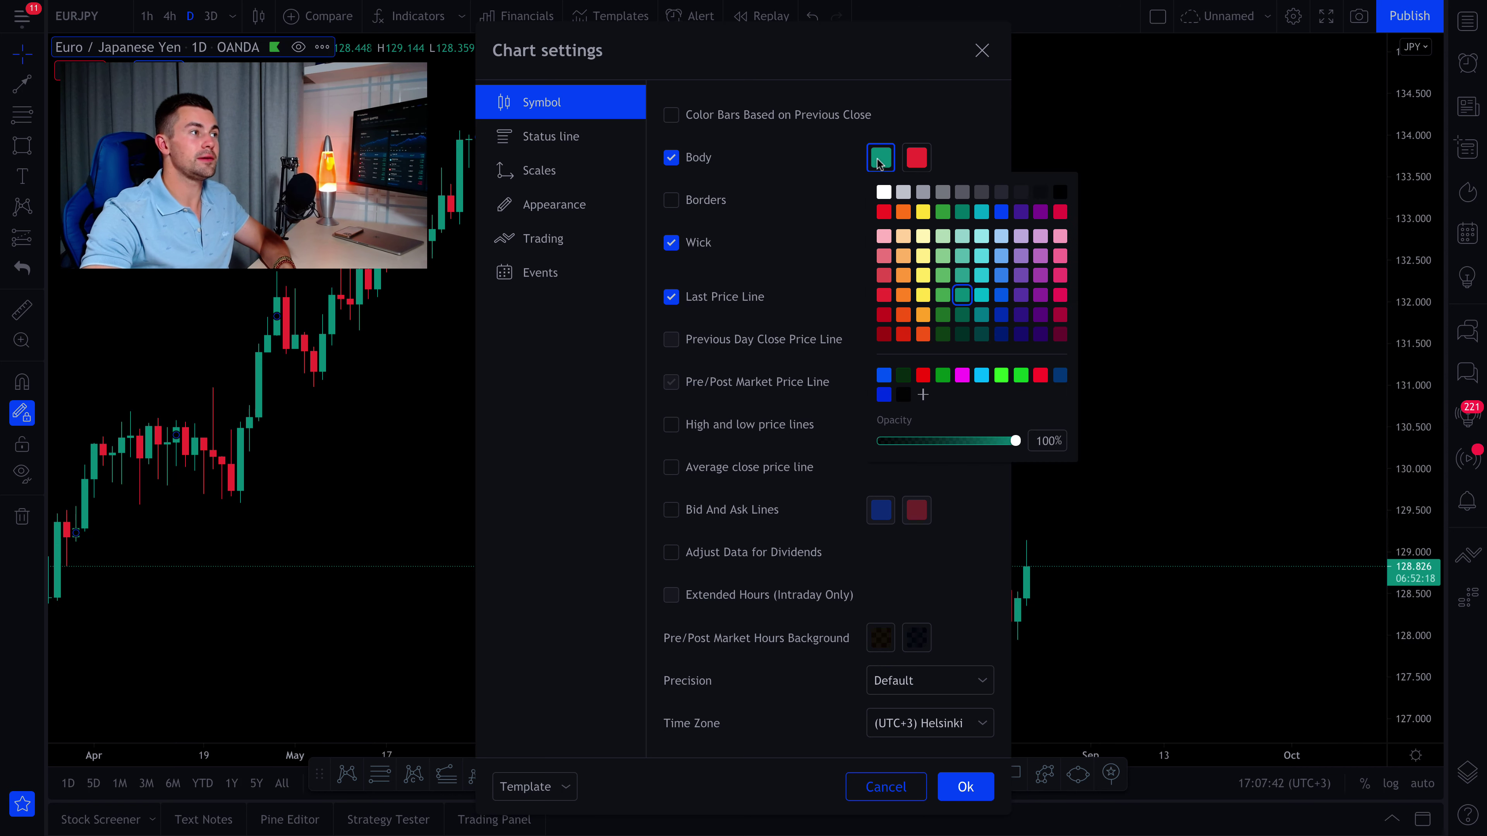
left_click(1000, 375)
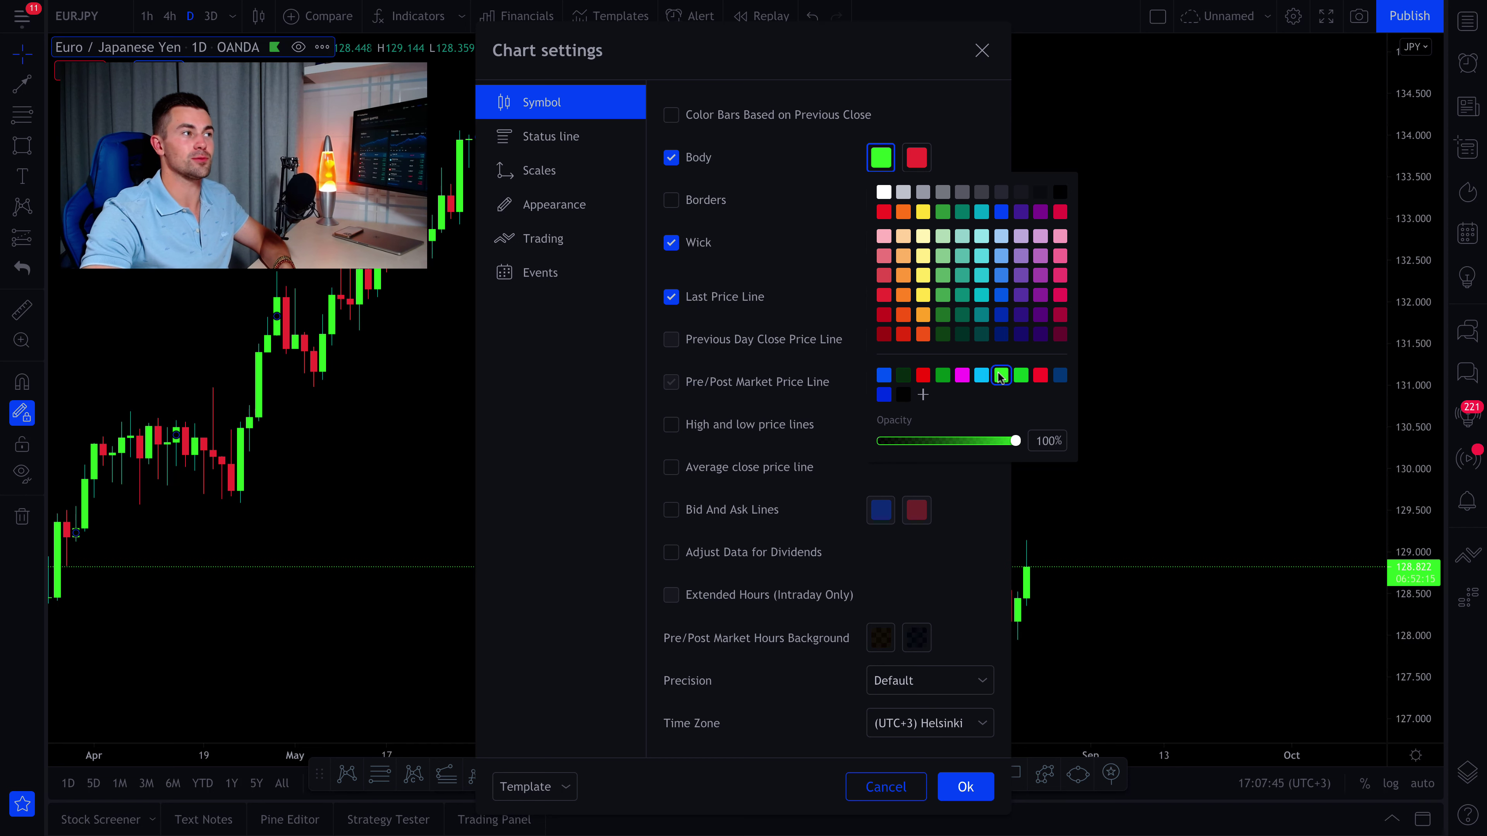
left_click(926, 163)
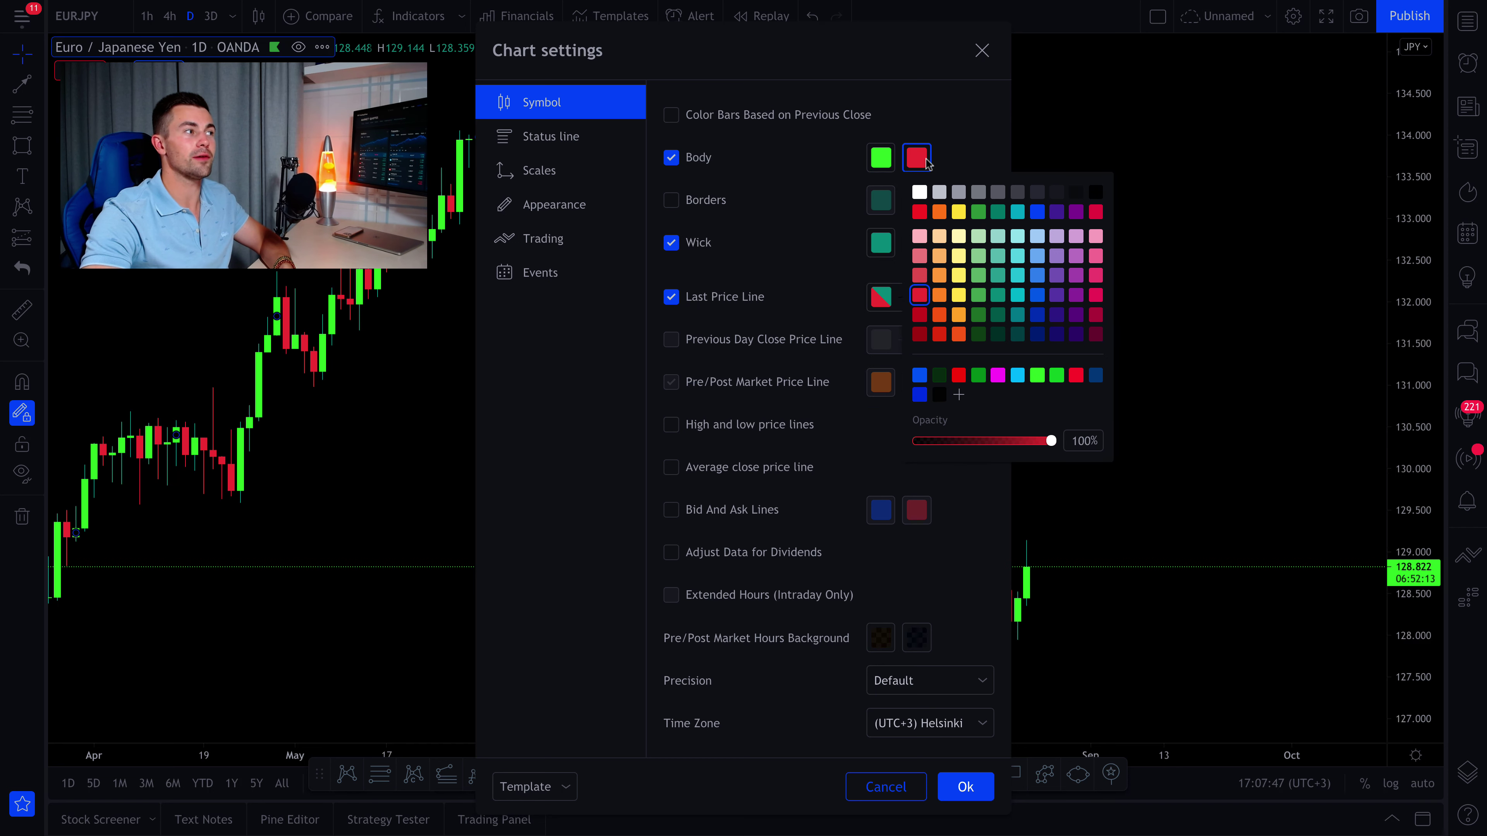
left_click(1076, 375)
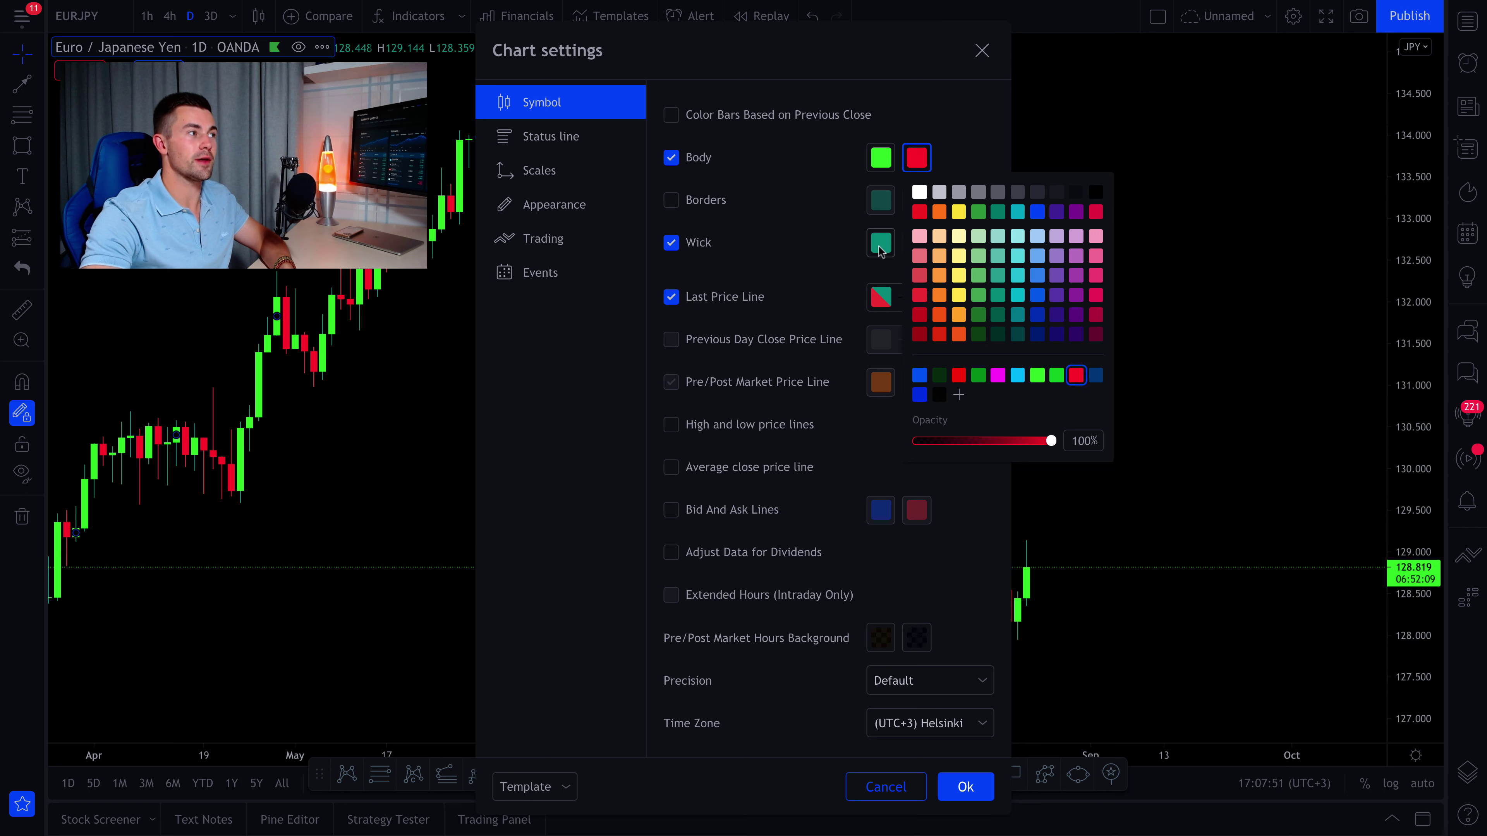
left_click(854, 253)
Set rising wicks to bright green and falling wicks to bright red, then apply
left_click(879, 242)
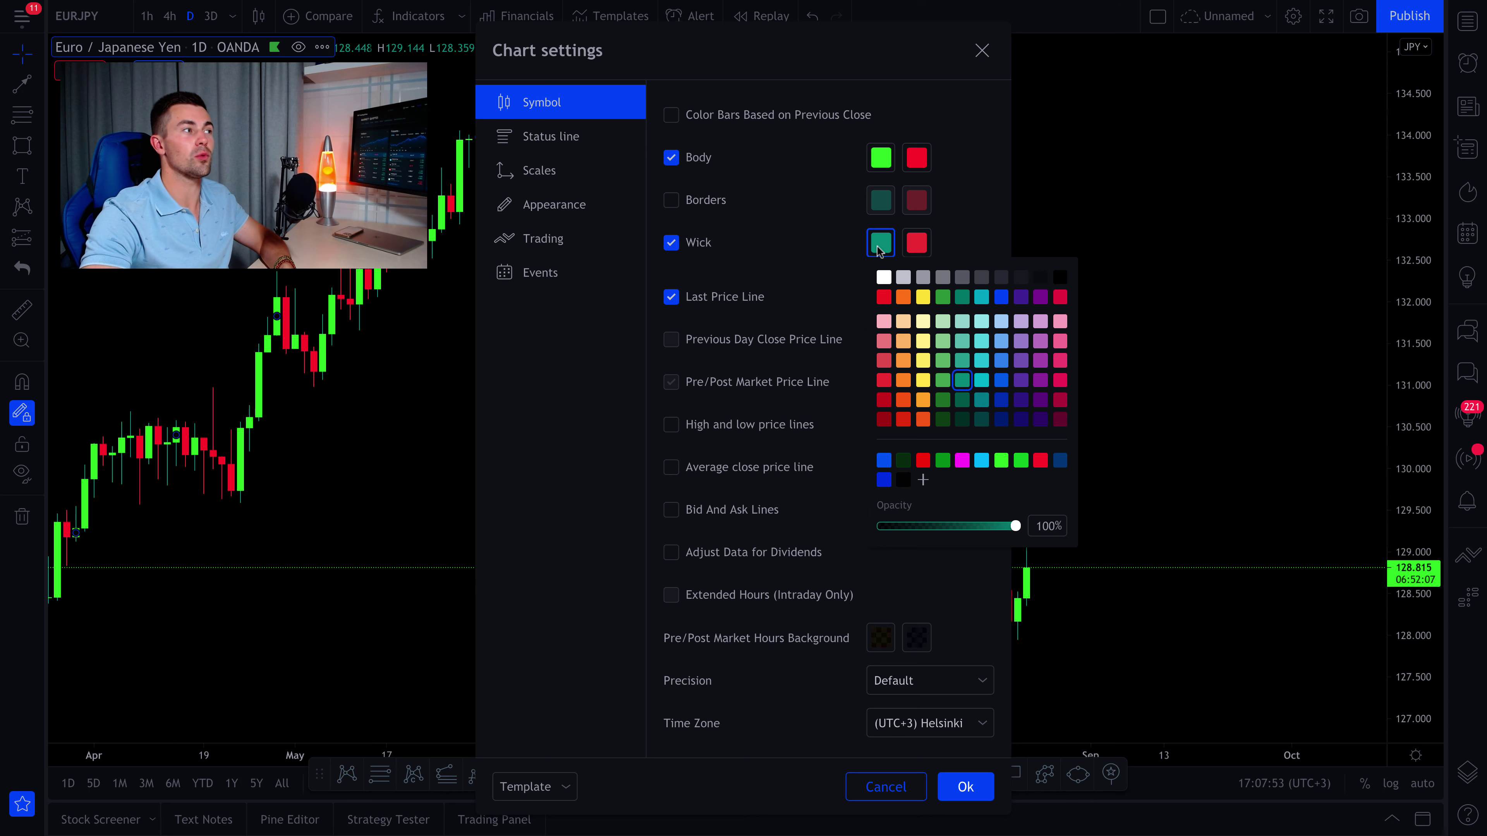
left_click(1000, 461)
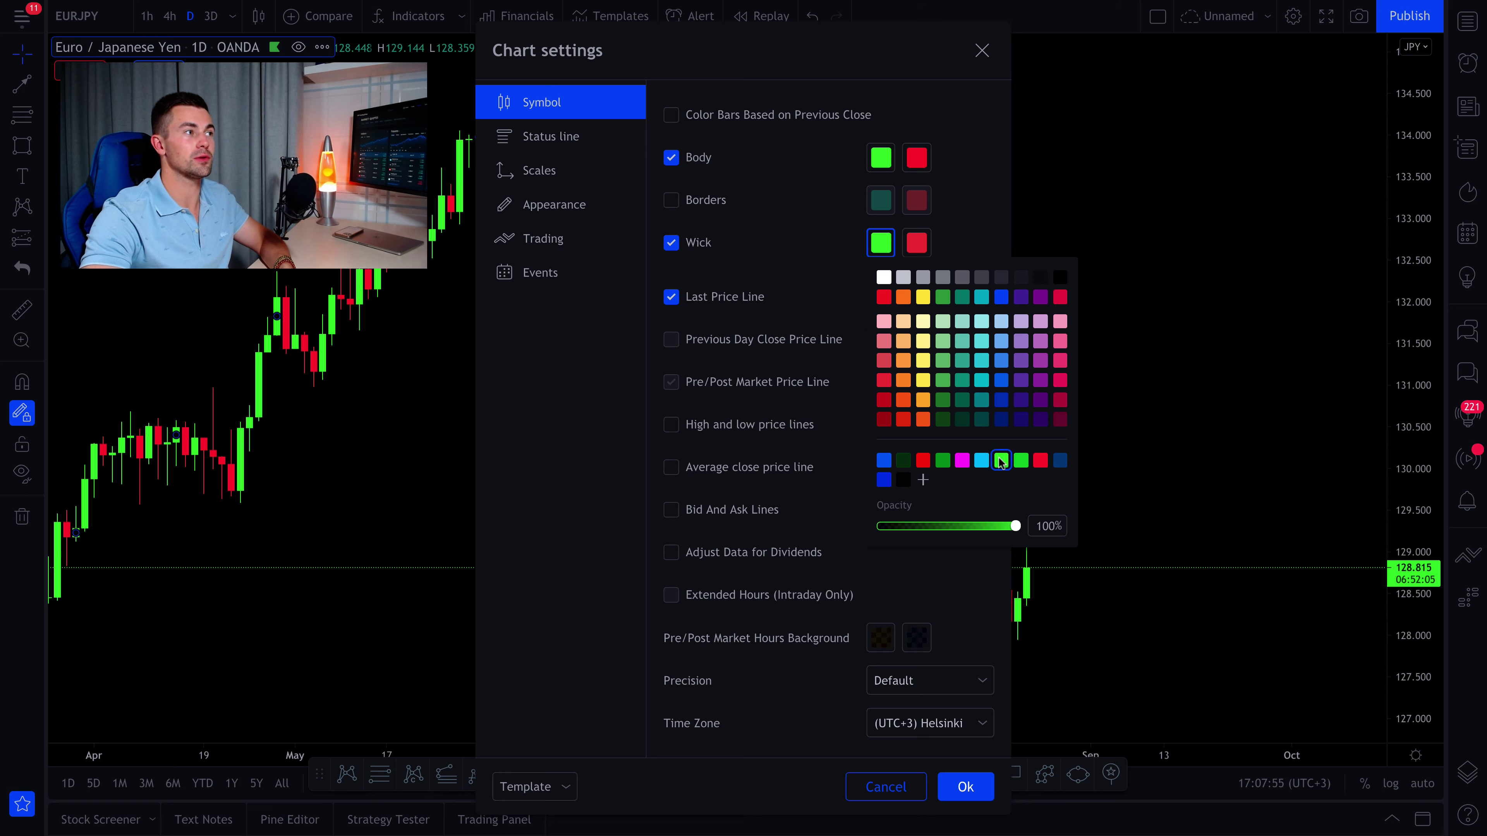
left_click(917, 242)
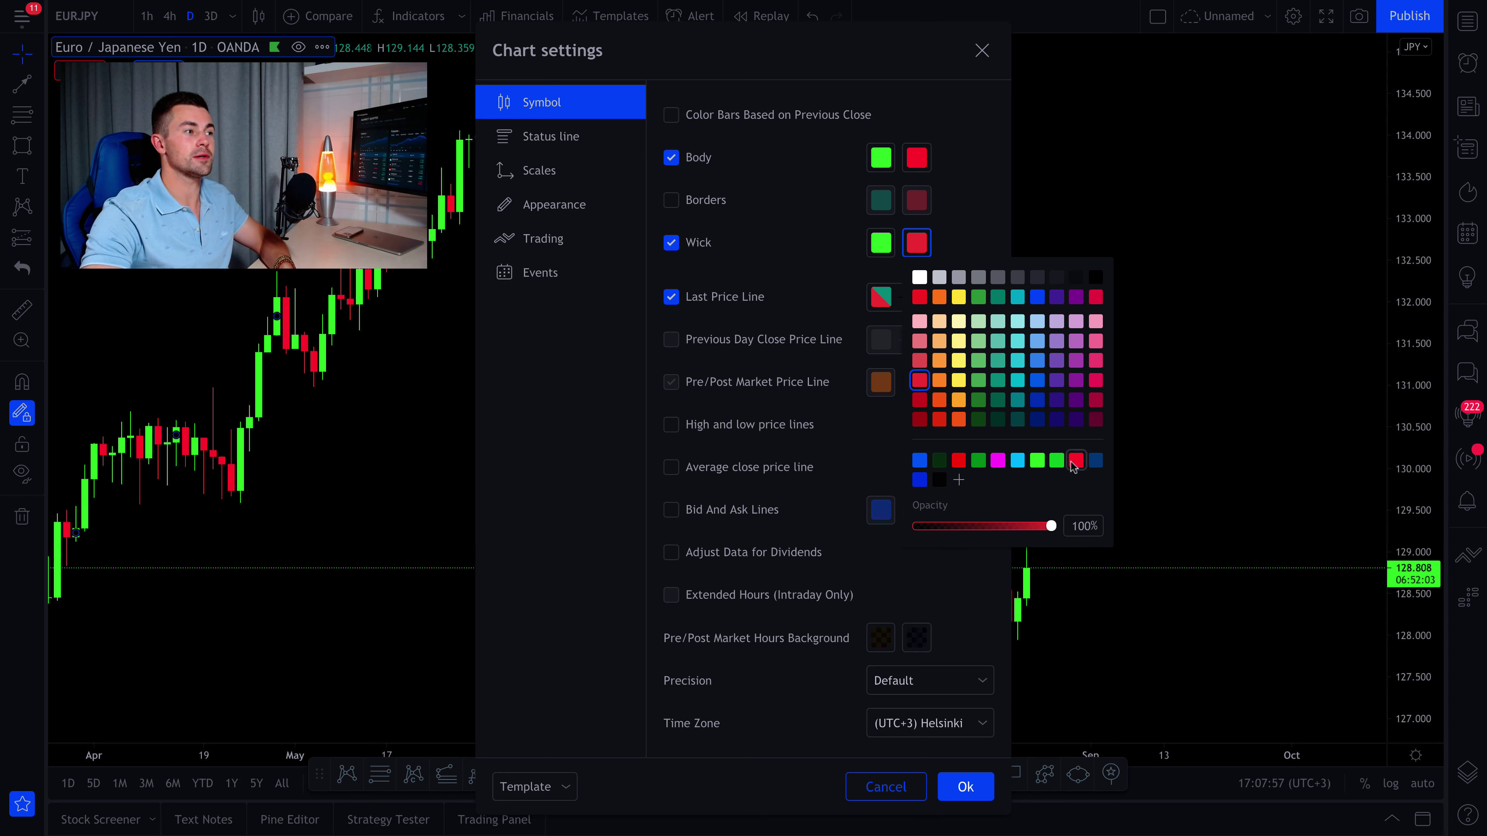
left_click(1076, 460)
left_click(965, 787)
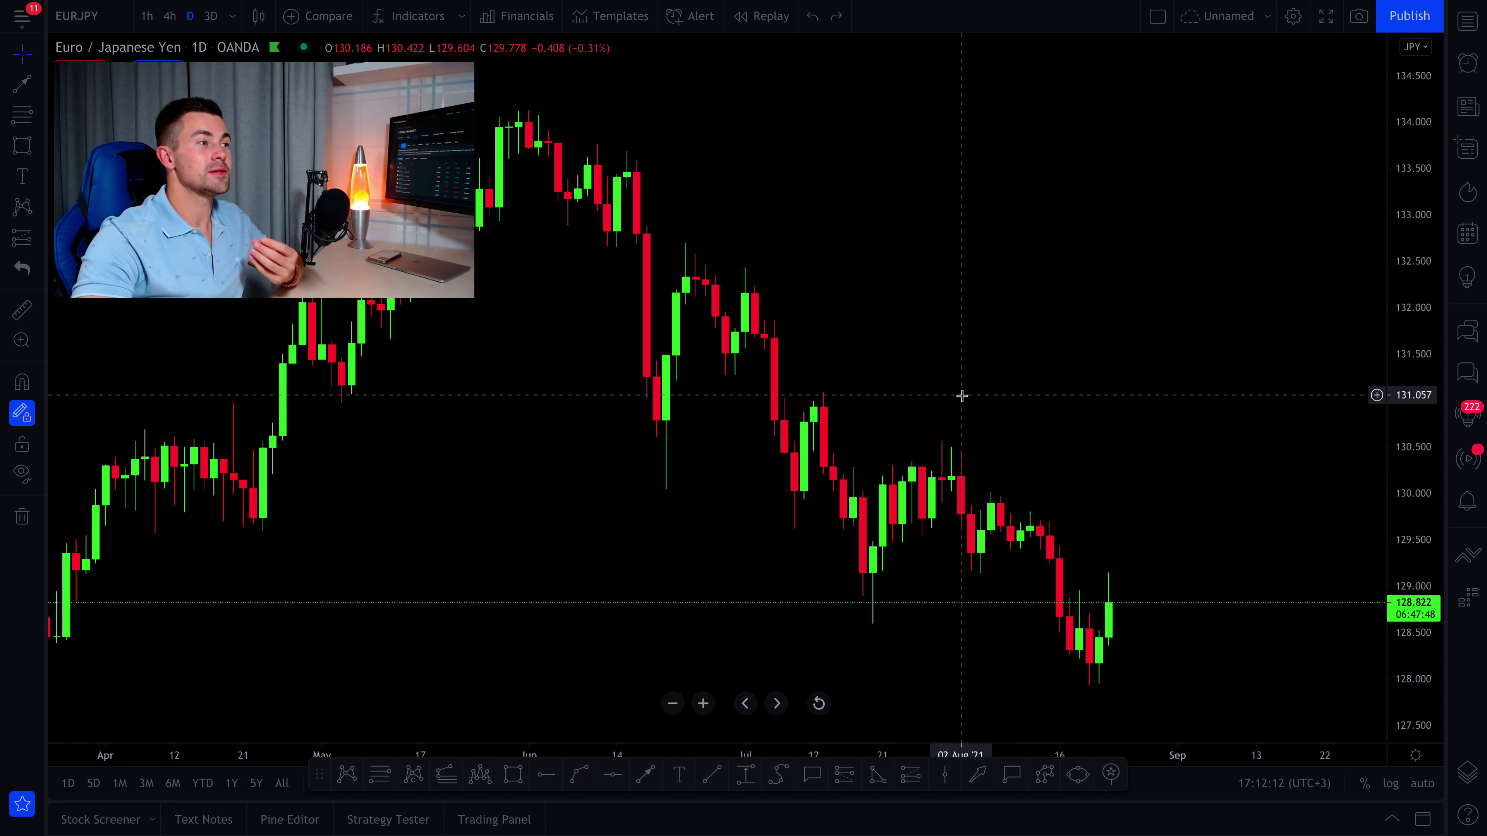
Set the chart background colour to white in chart settings
right_click(1002, 382)
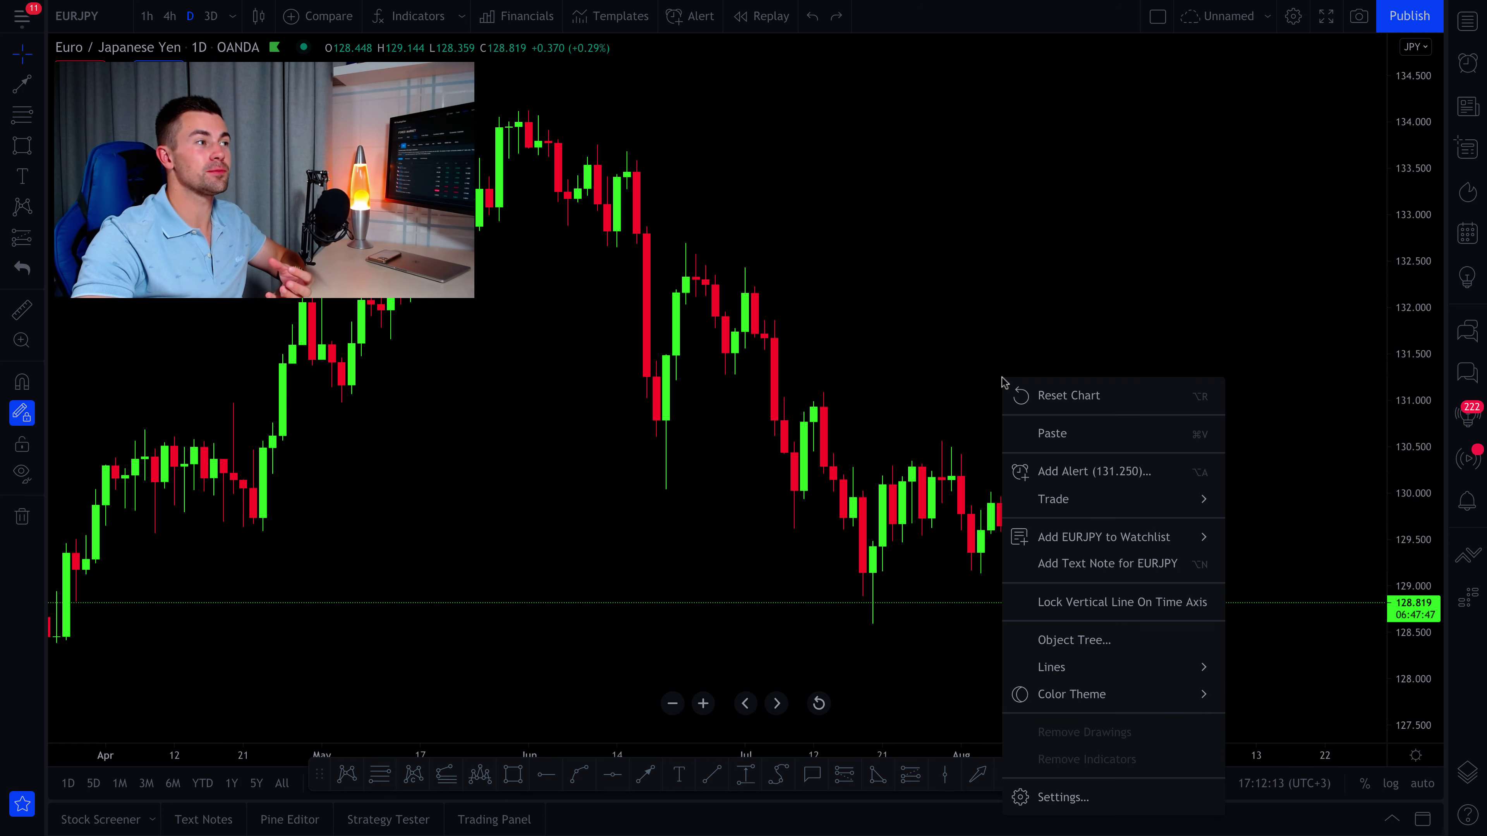
left_click(1075, 794)
left_click(939, 157)
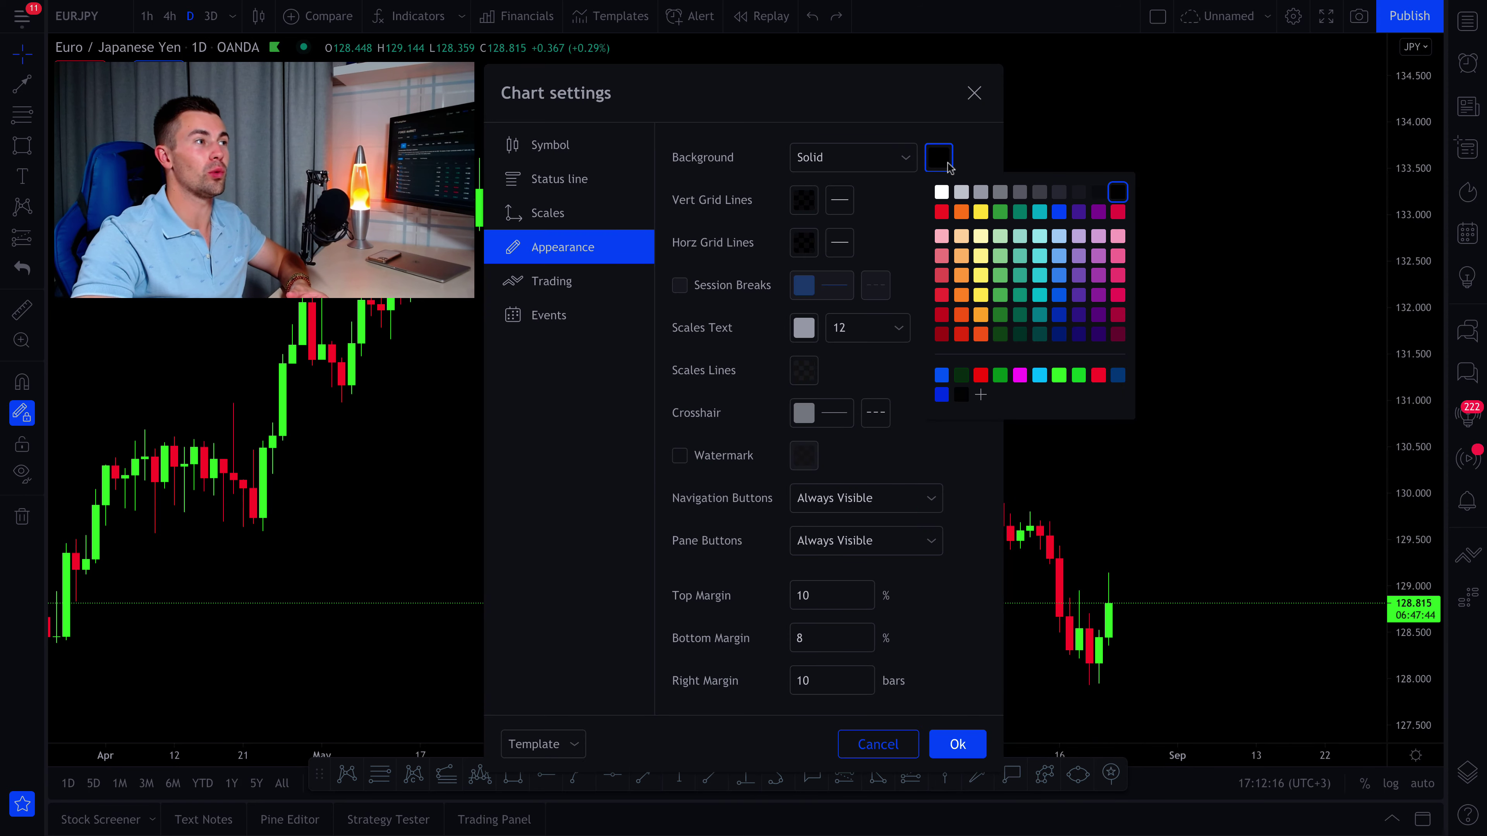
left_click(940, 192)
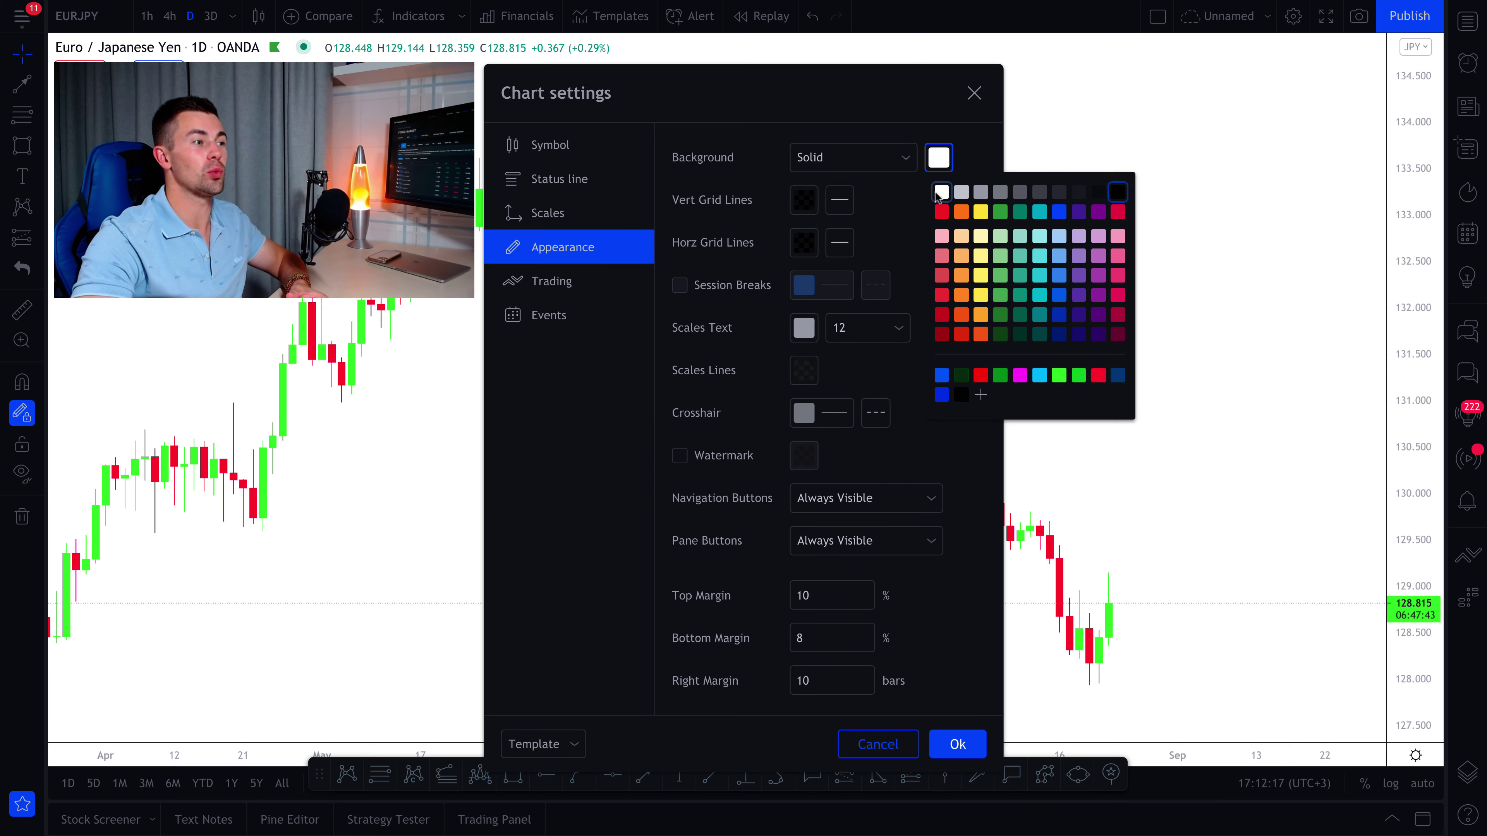
left_click(943, 732)
left_click(946, 739)
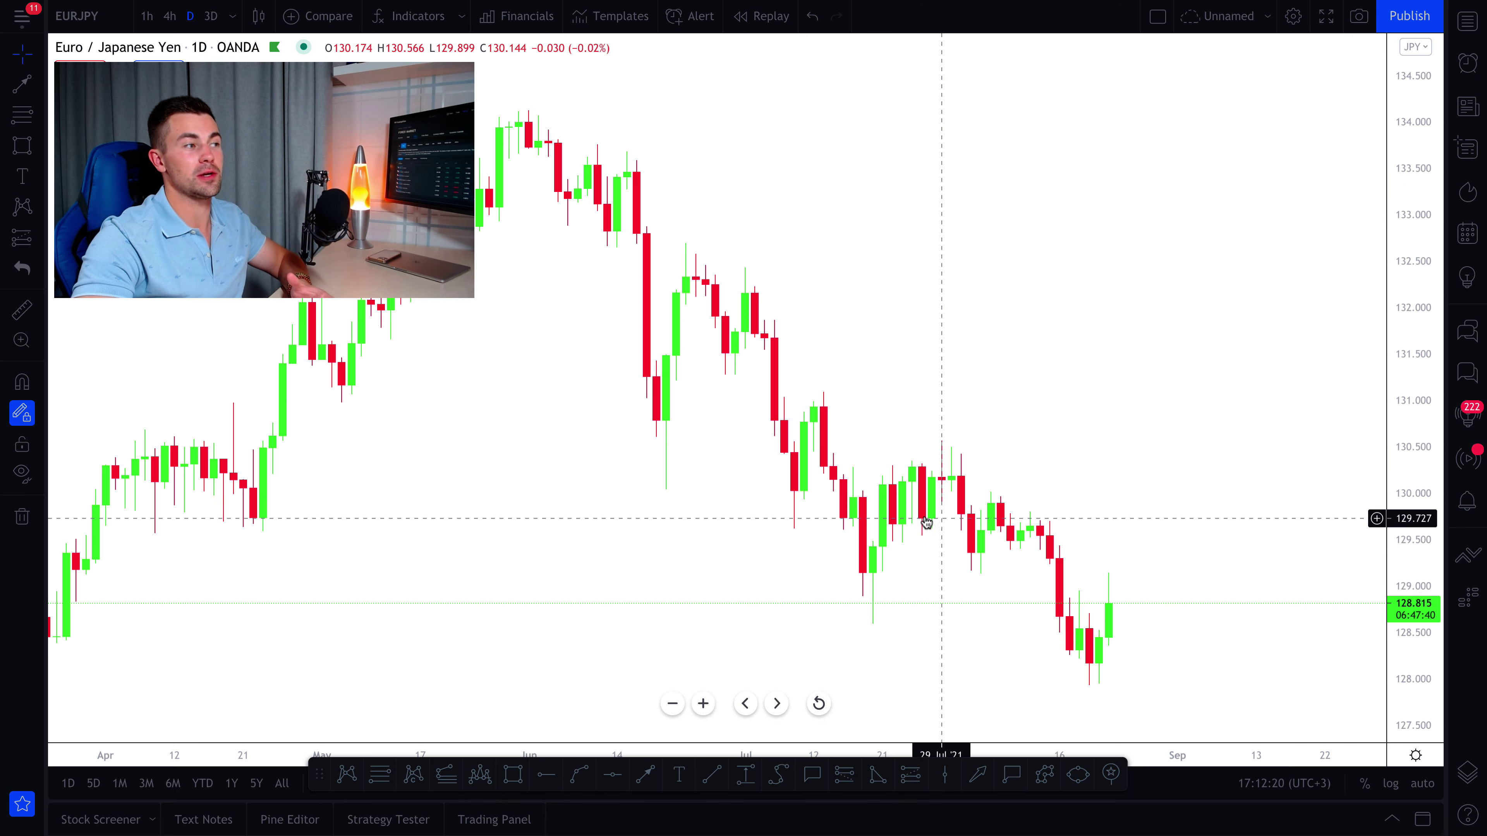
Change rising candle bodies and wicks to a darker green
double_click(884, 511)
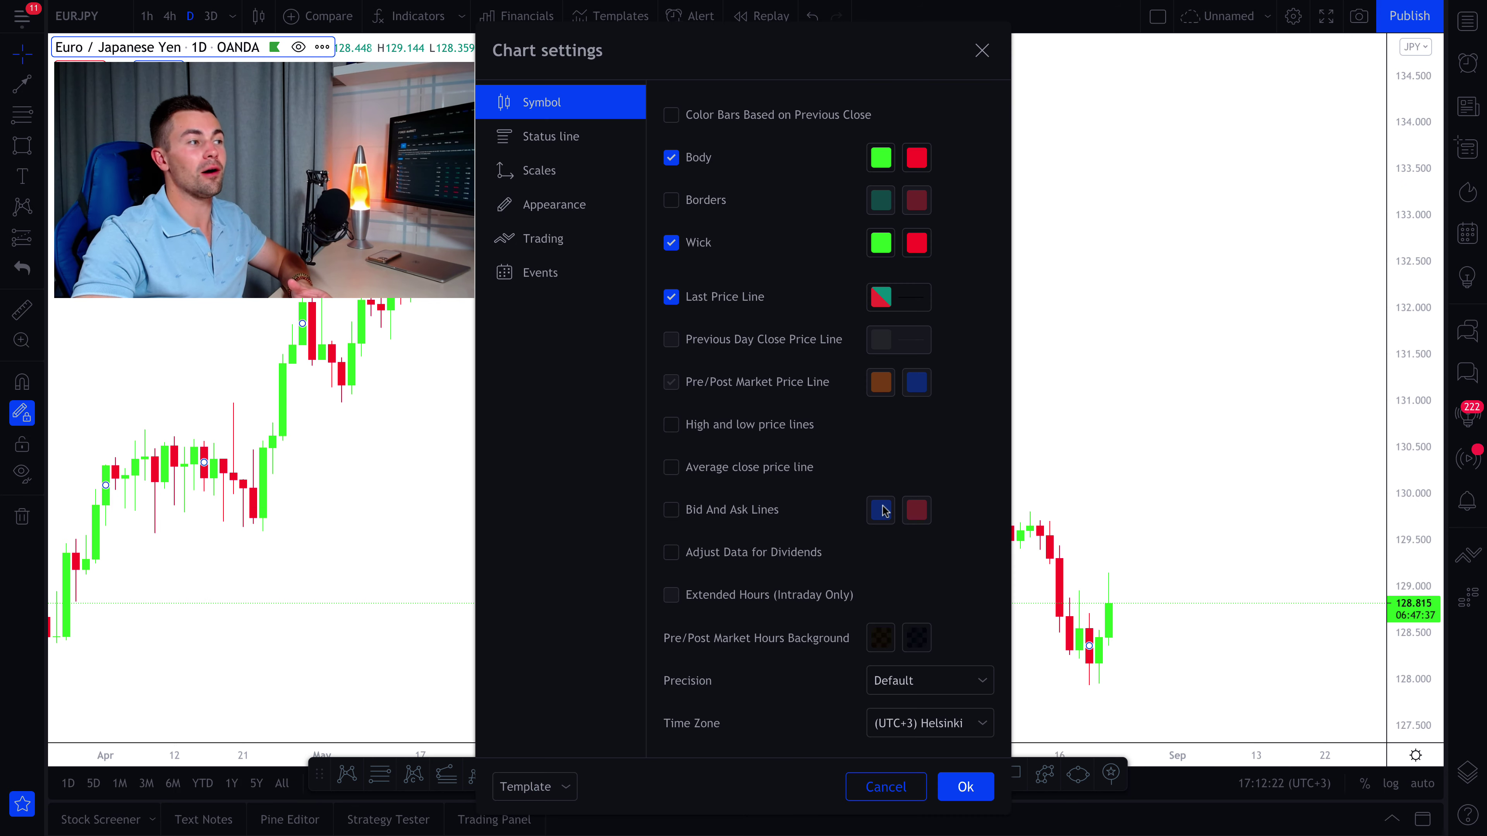
left_click(882, 161)
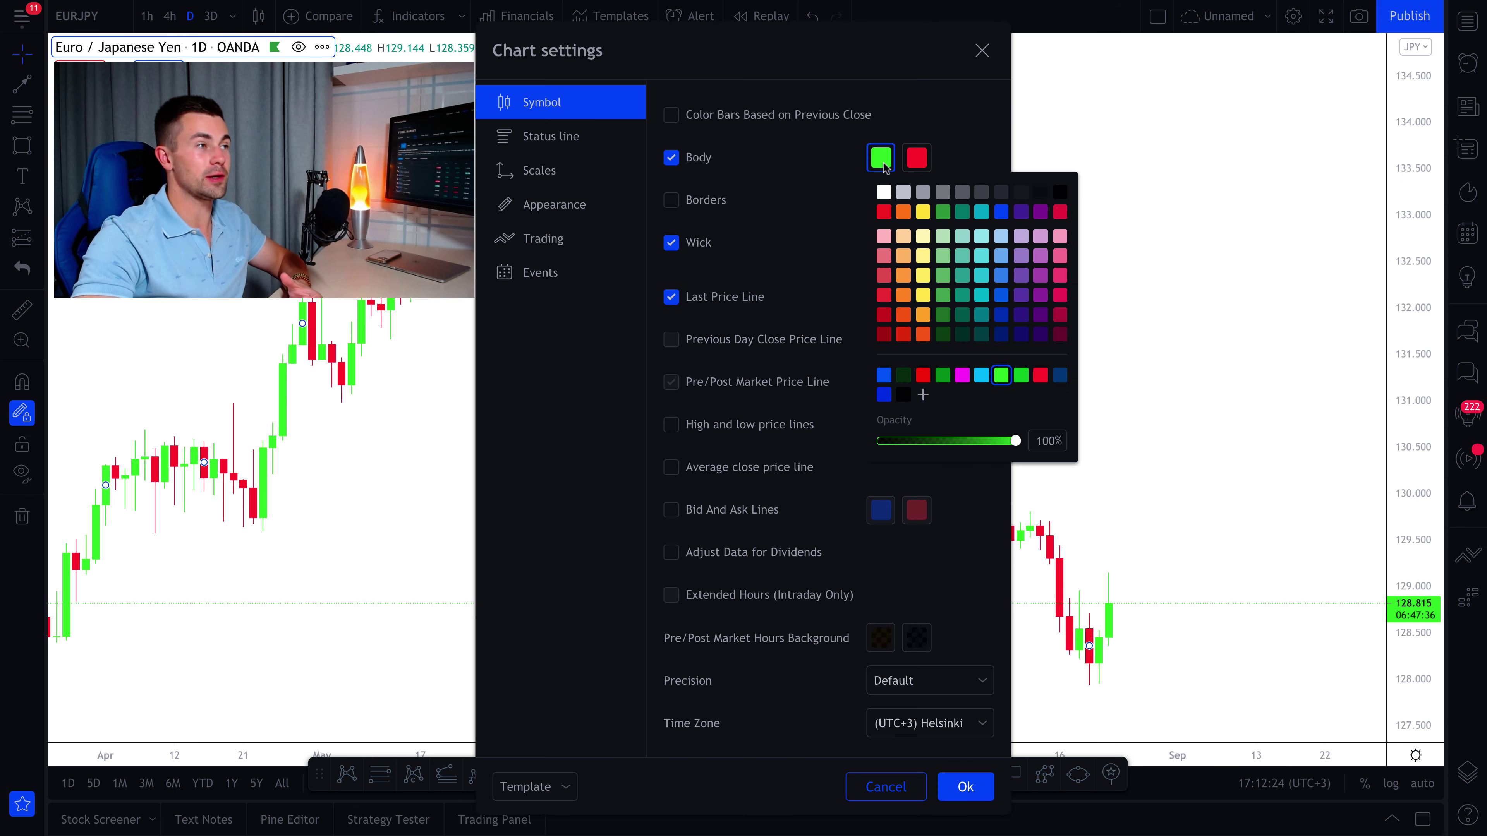
left_click(942, 376)
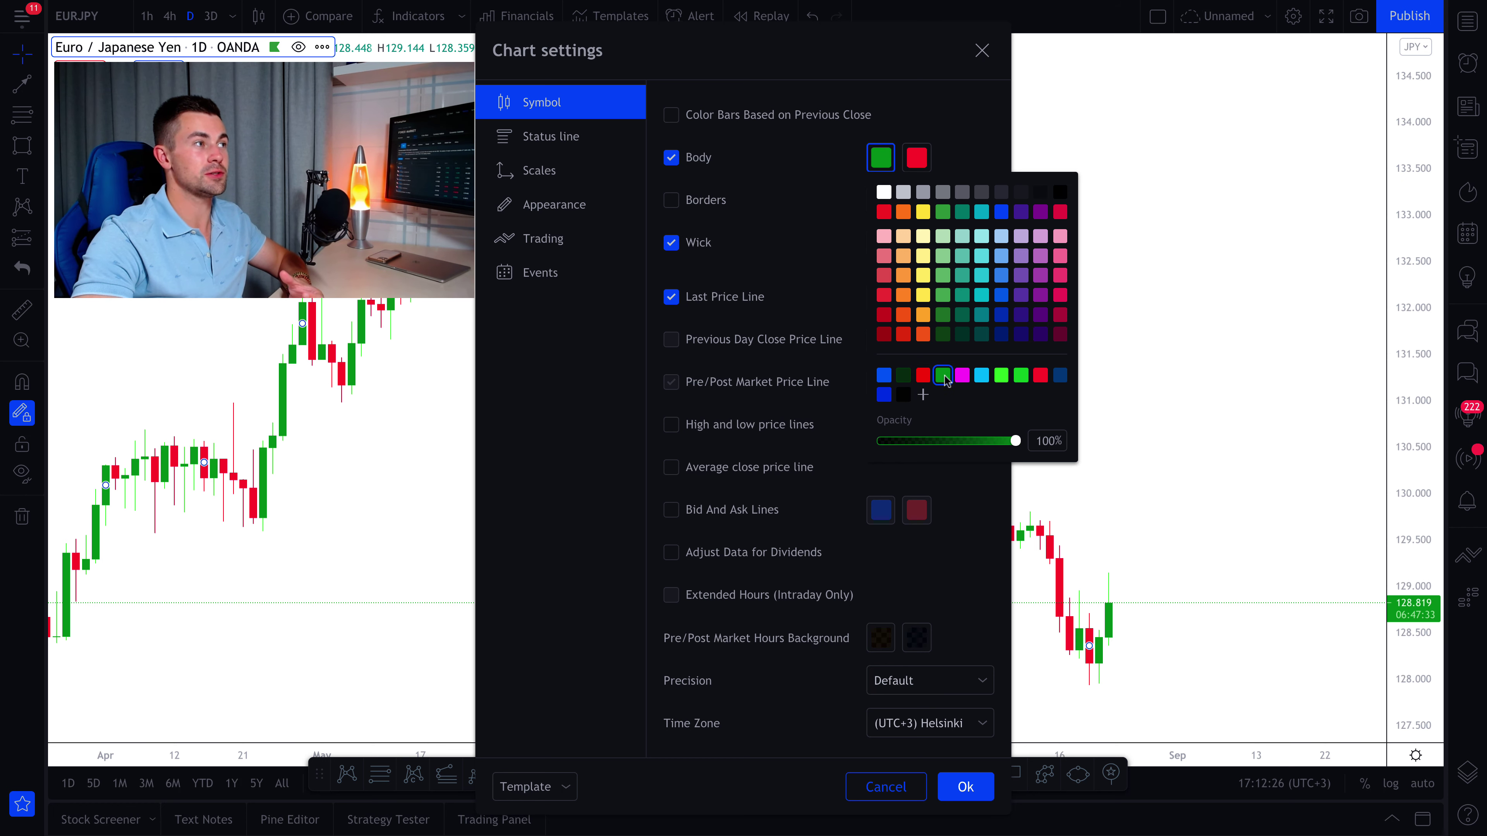
left_click(843, 225)
left_click(880, 242)
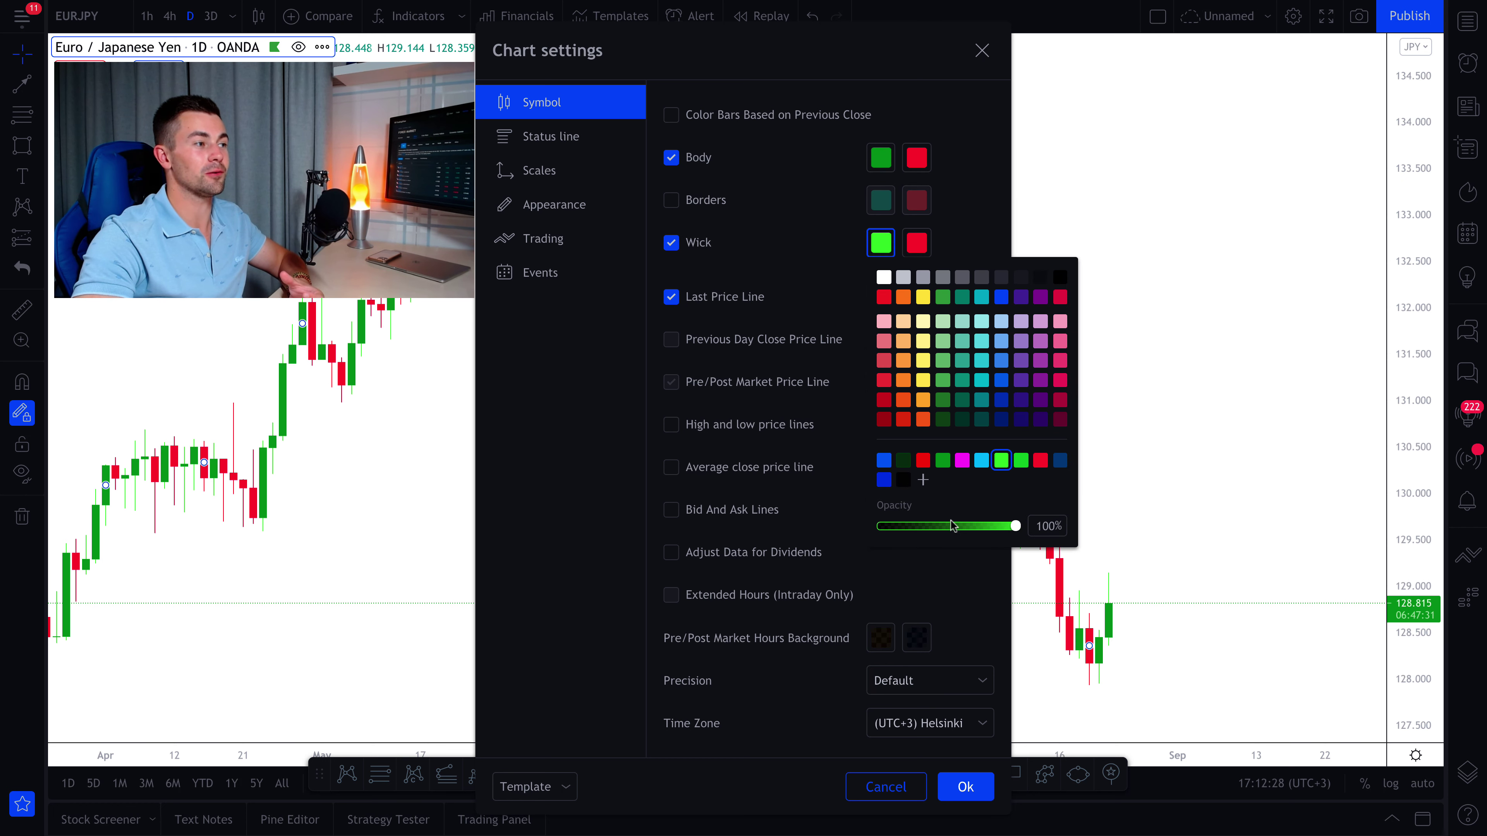
left_click(942, 460)
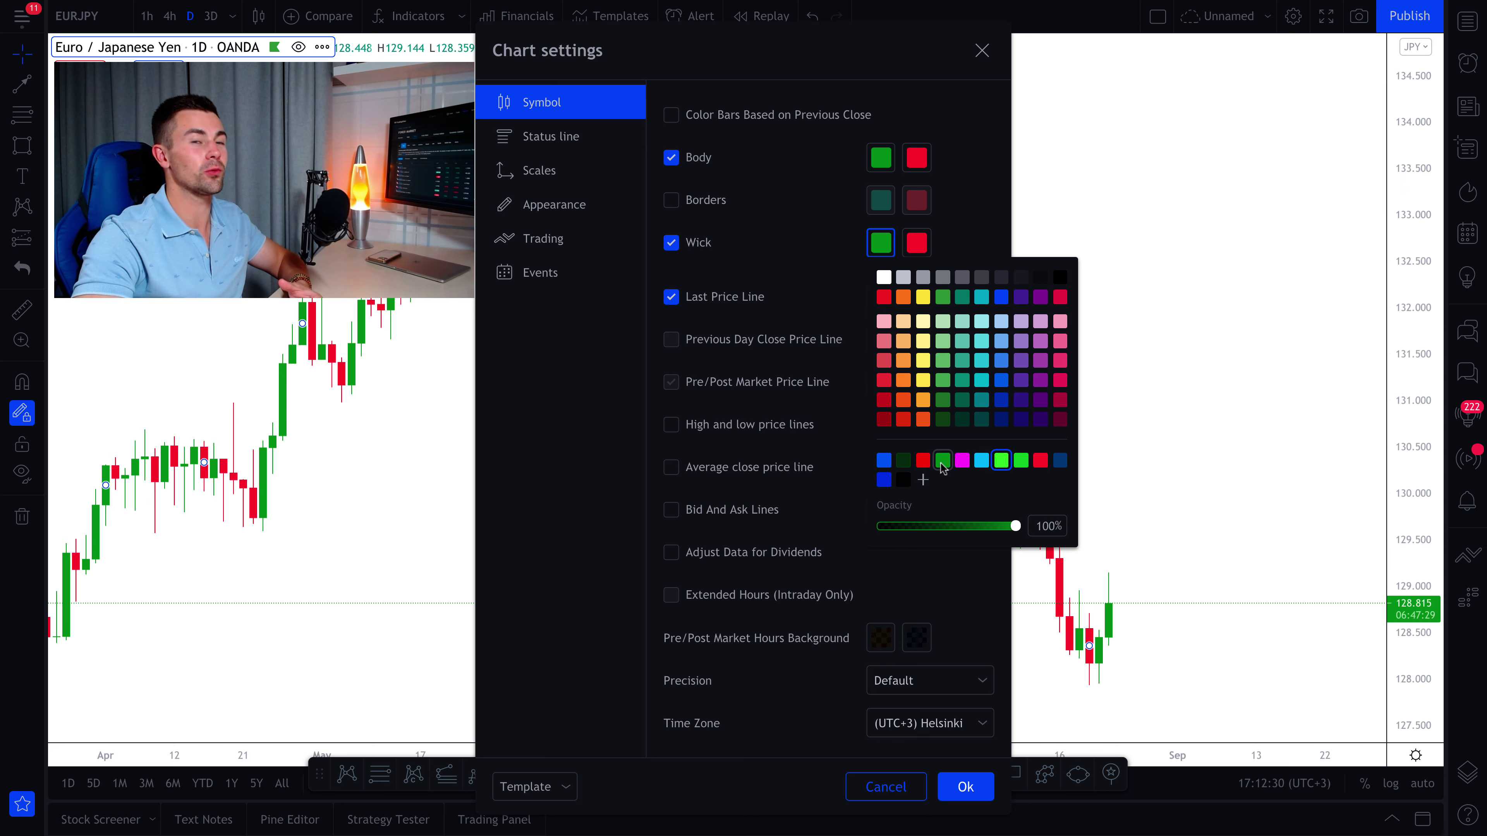
left_click(965, 786)
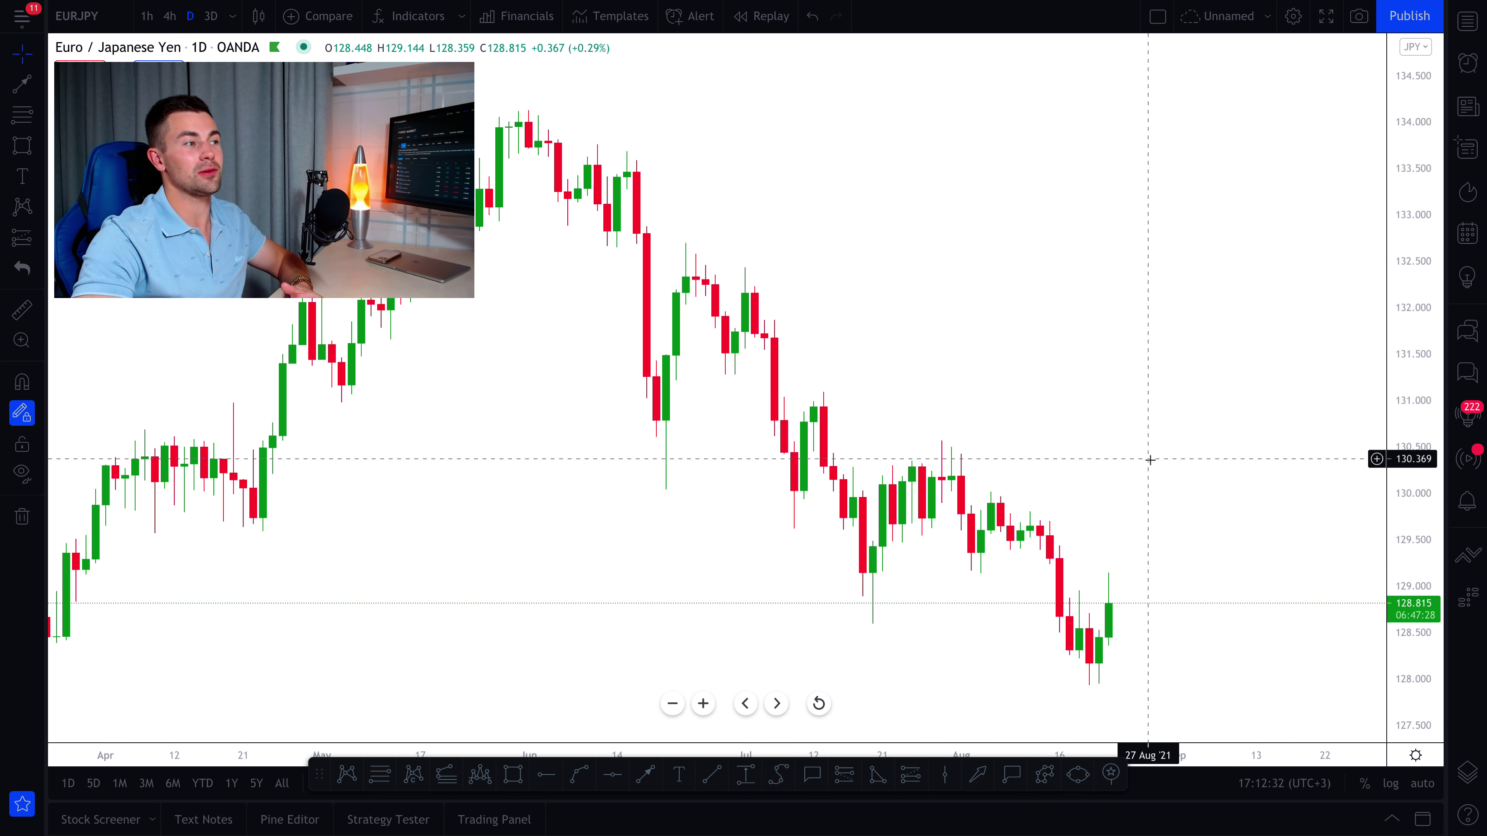